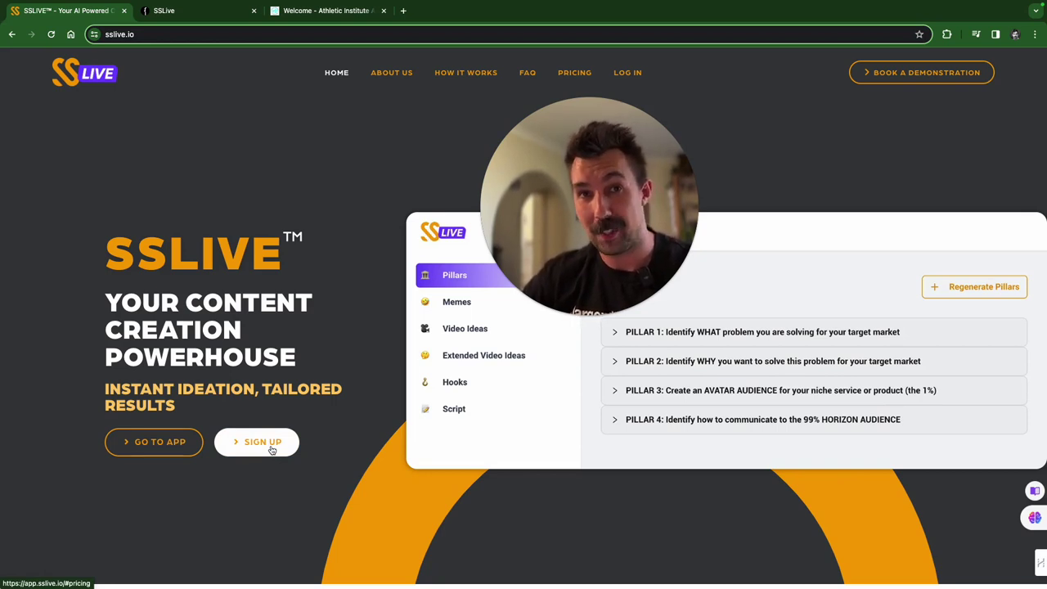
# Step: Enter the app, start a new project, and check the Athletic Institute website for reference
pyautogui.click(164, 443)
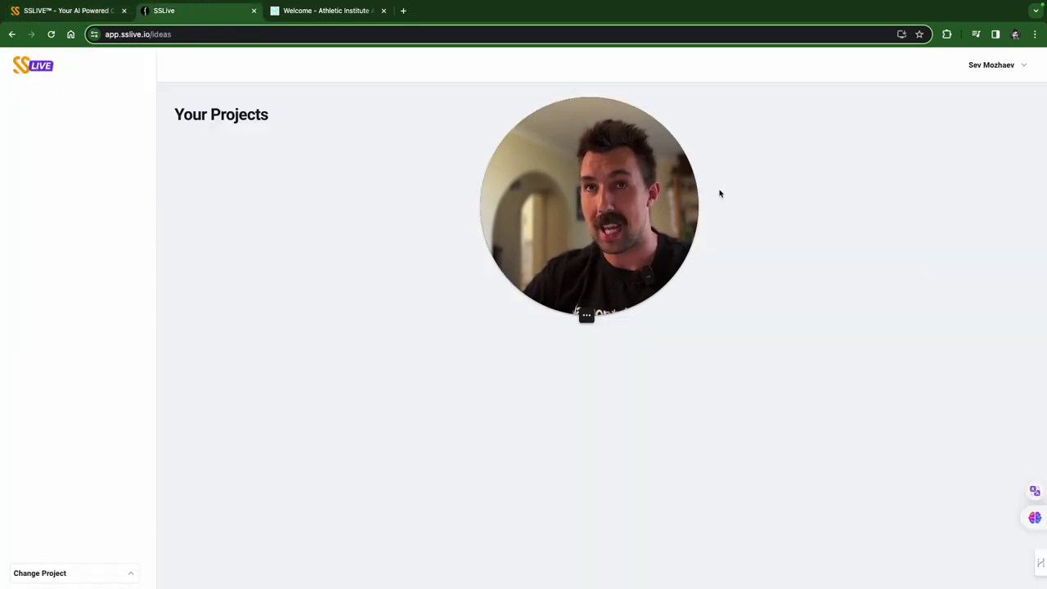
pyautogui.moveTo(646, 205); pyautogui.dragTo(286, 461)
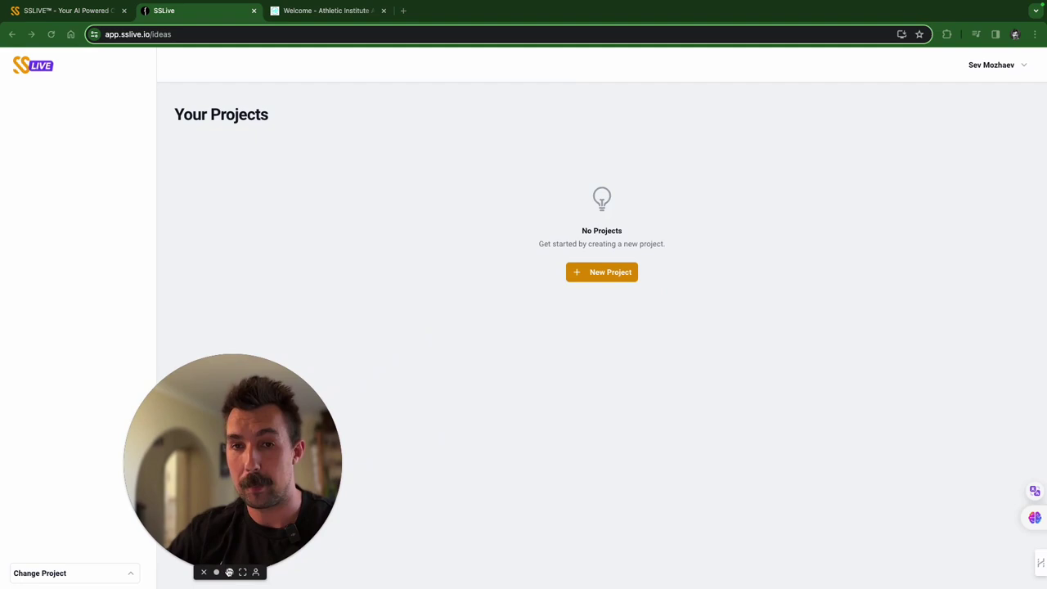
pyautogui.moveTo(229, 572); pyautogui.dragTo(1034, 413)
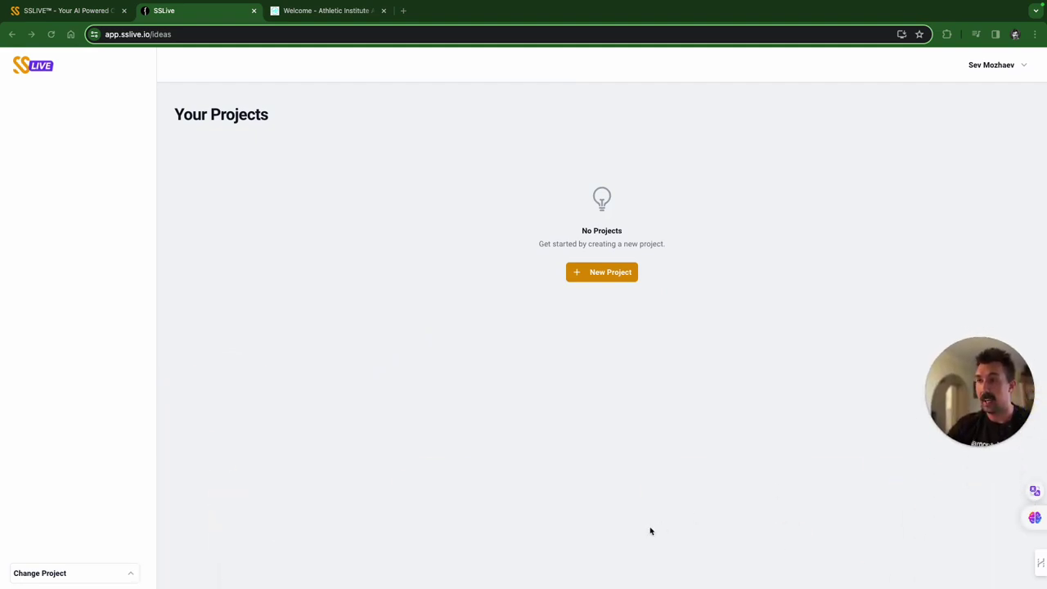
pyautogui.click(601, 273)
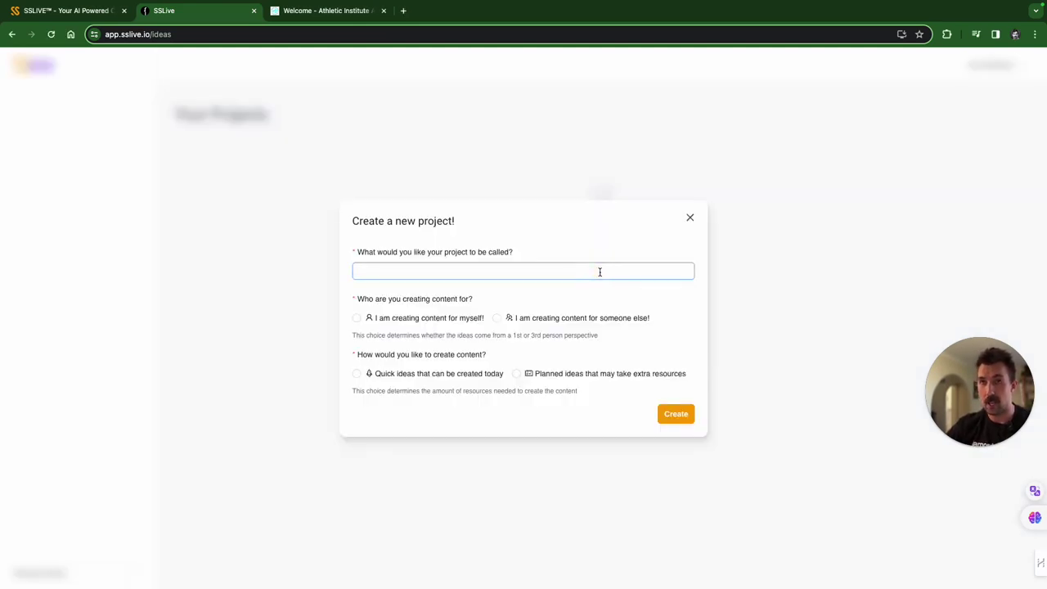
pyautogui.click(343, 16)
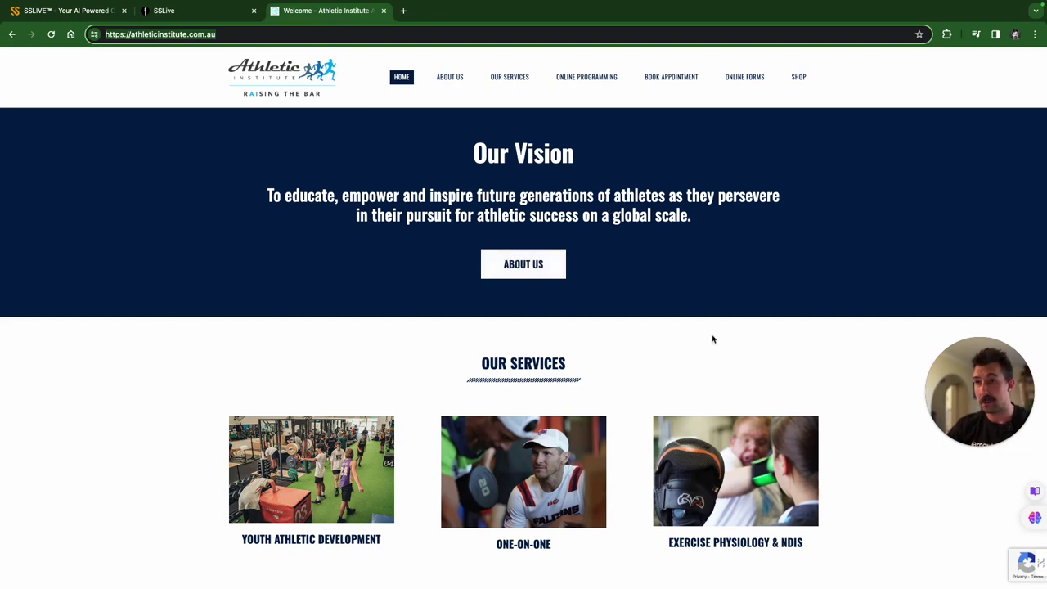
pyautogui.click(205, 18)
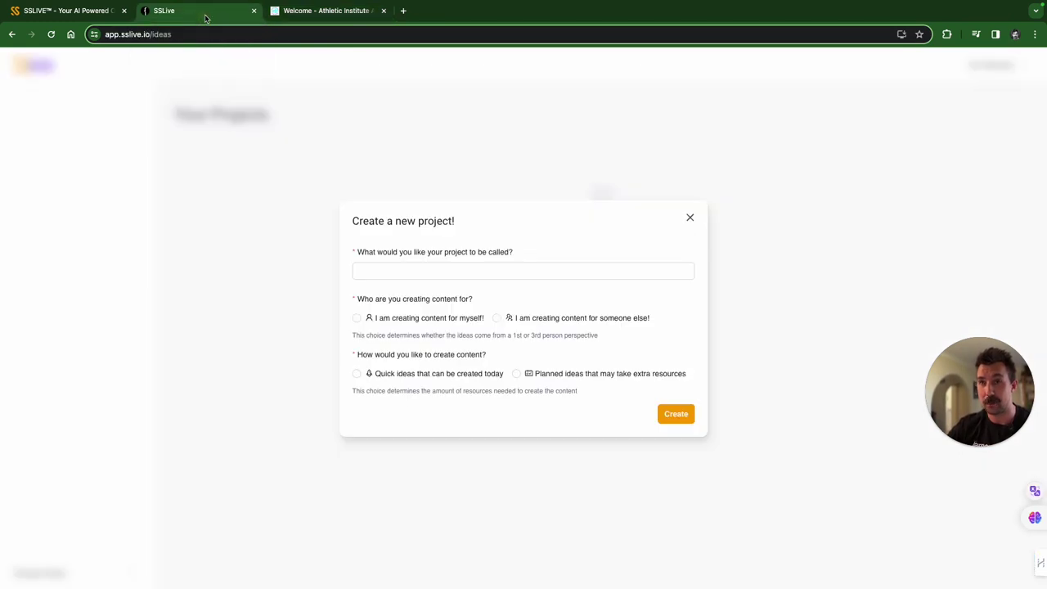
# Step: Create the project 'Athletic Institute', made for someone else, with quick ideas to create today
pyautogui.click(447, 267)
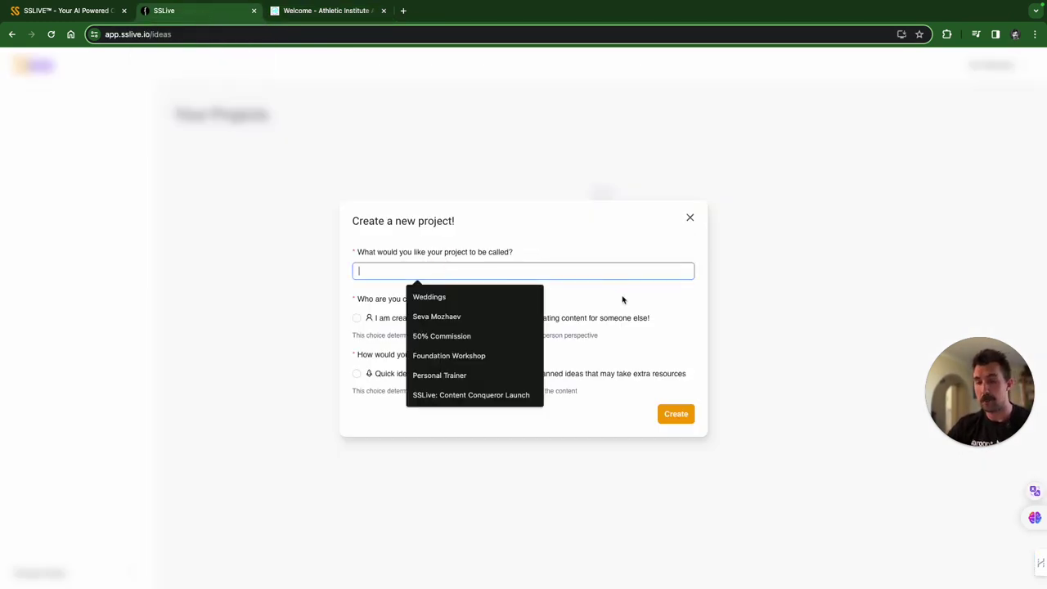
pyautogui.write('https://athleticinstitute.com.au/')
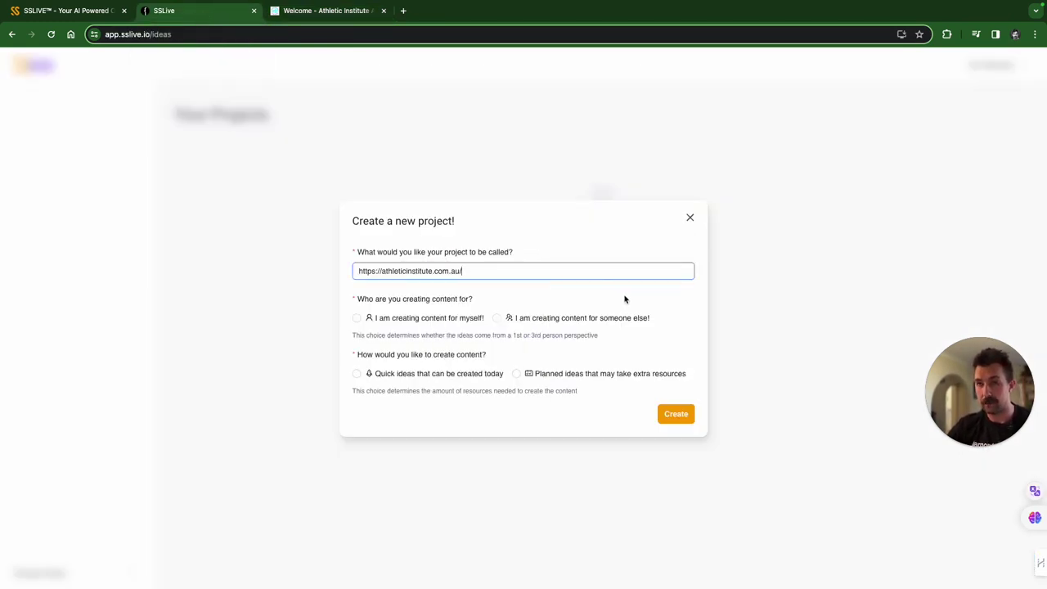
pyautogui.hotkey('ctrl', 'a')
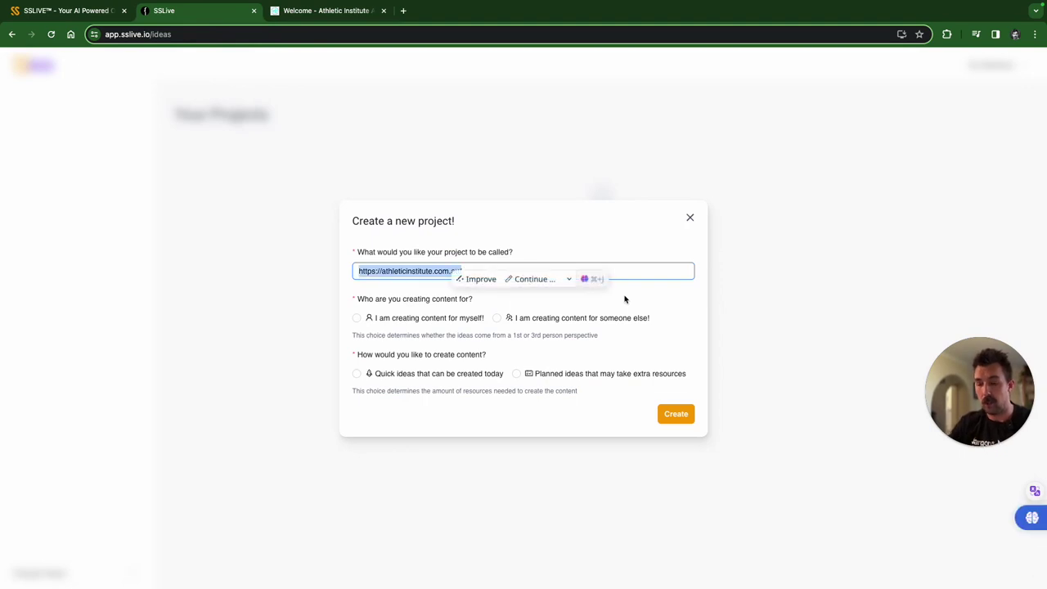
pyautogui.write('Atheetic Institute')
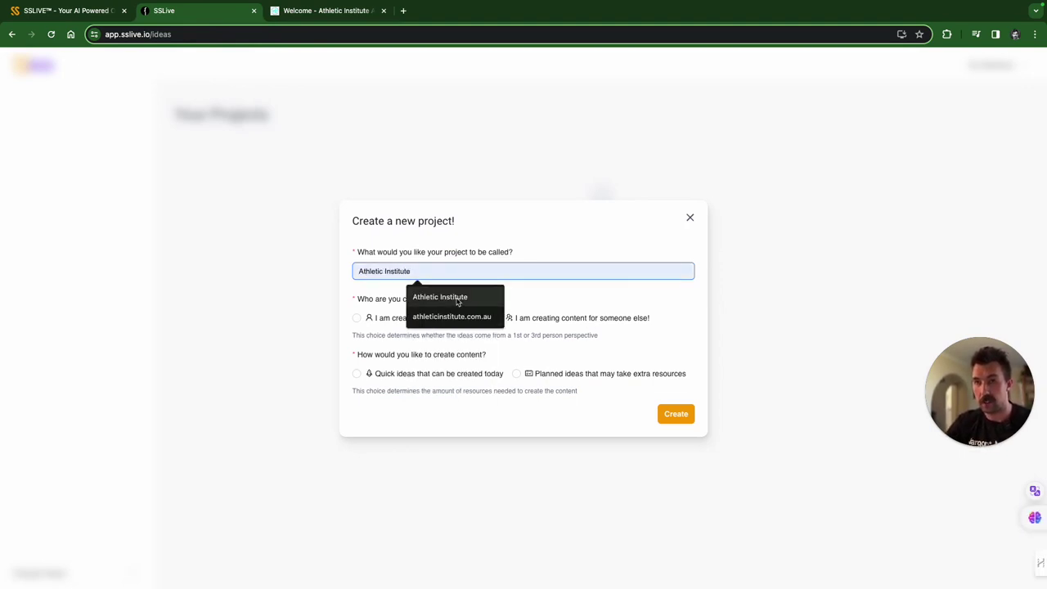
pyautogui.click(456, 300)
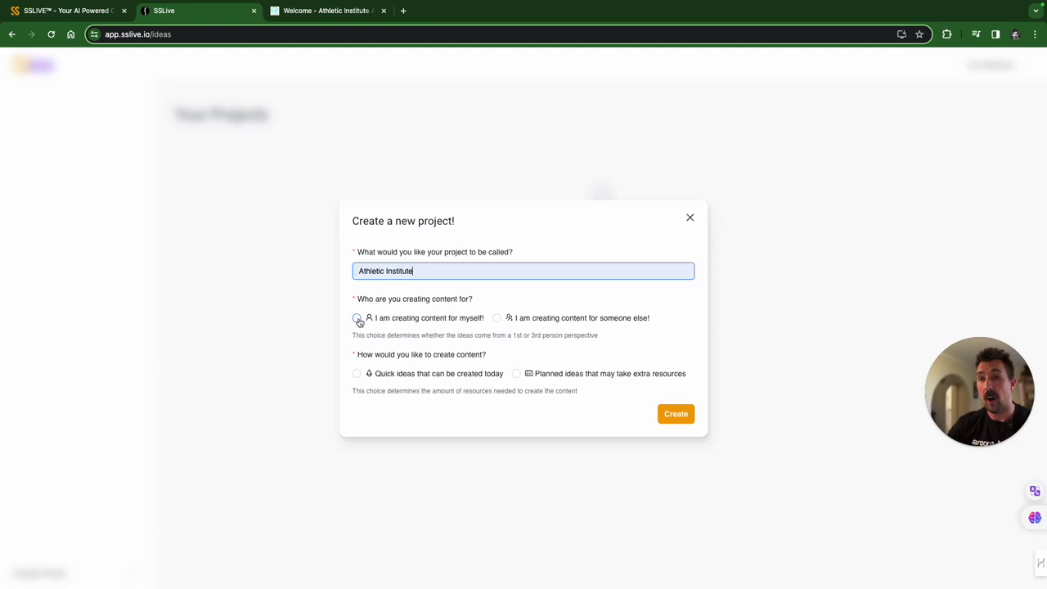
pyautogui.click(496, 317)
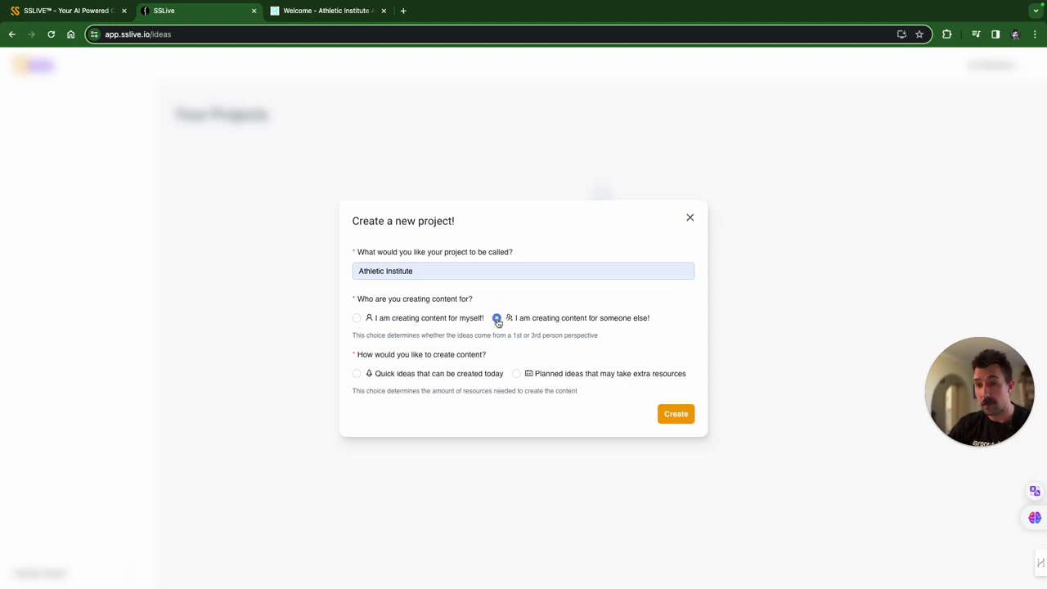
pyautogui.click(357, 374)
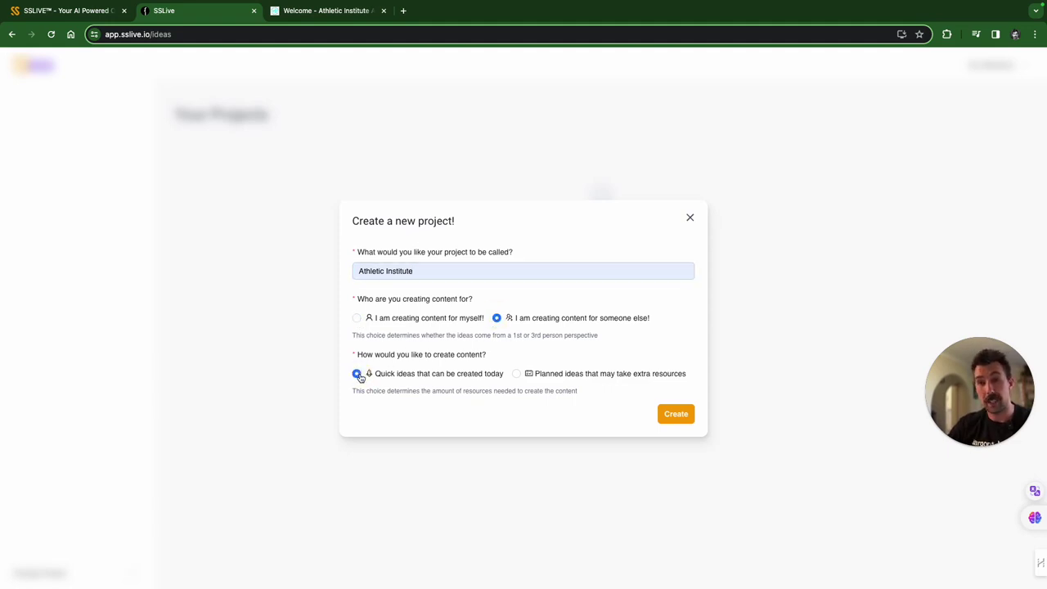
pyautogui.click(357, 318)
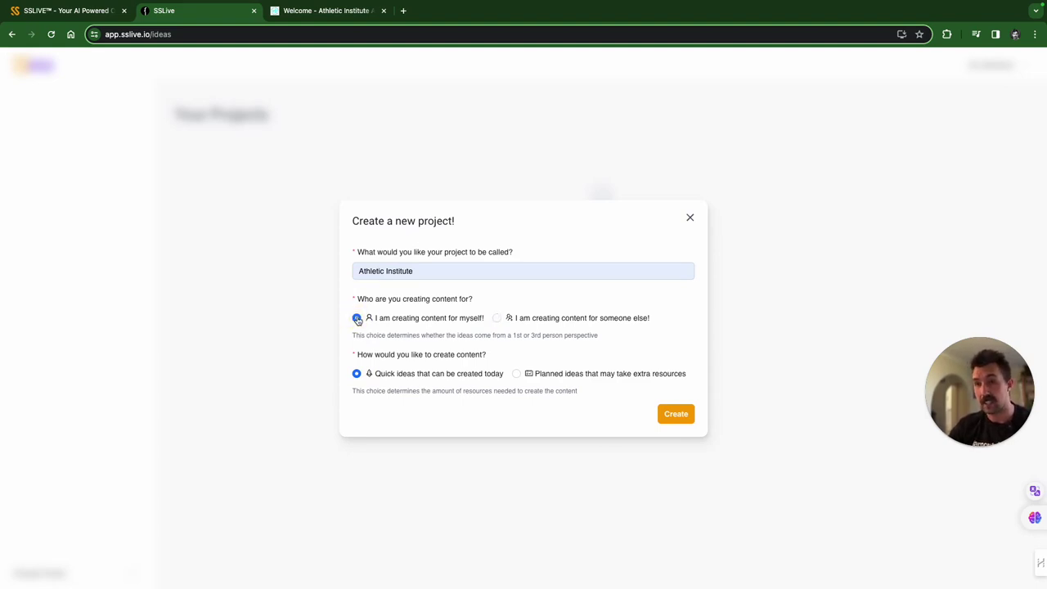
pyautogui.click(497, 321)
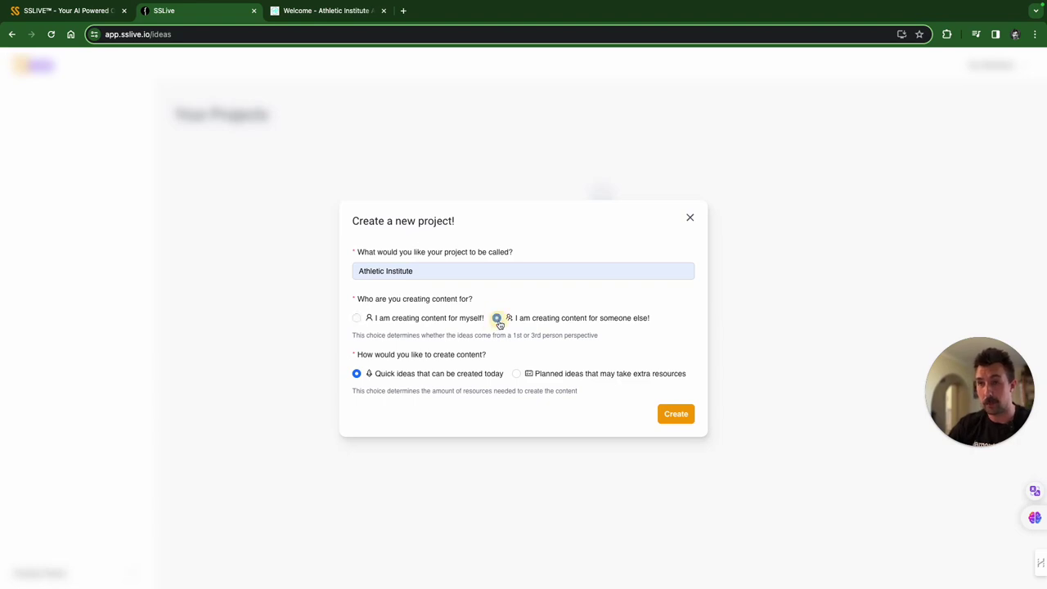
pyautogui.click(679, 417)
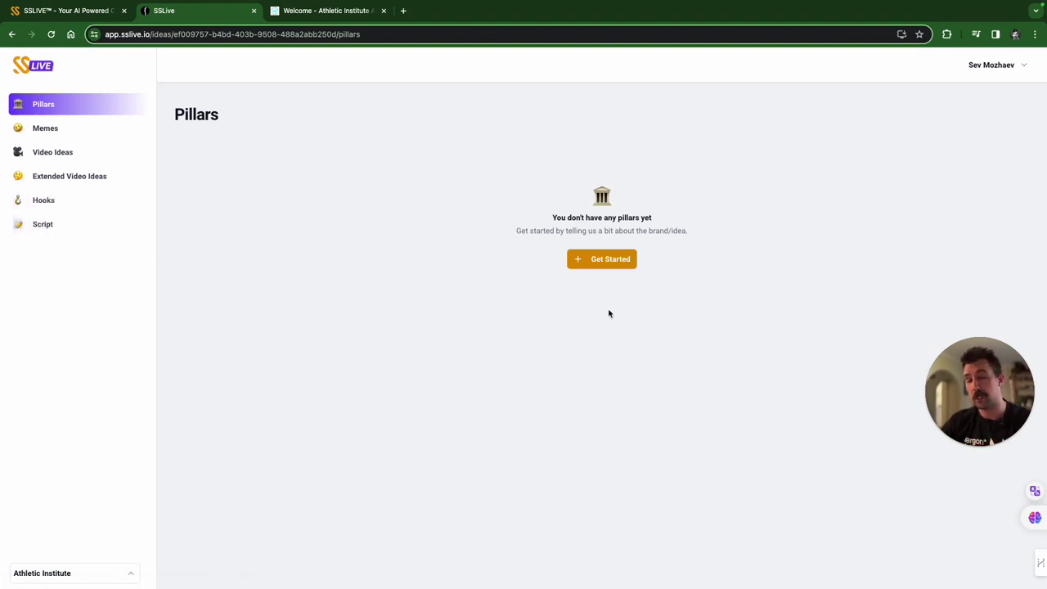
pyautogui.click(599, 261)
pyautogui.click(499, 339)
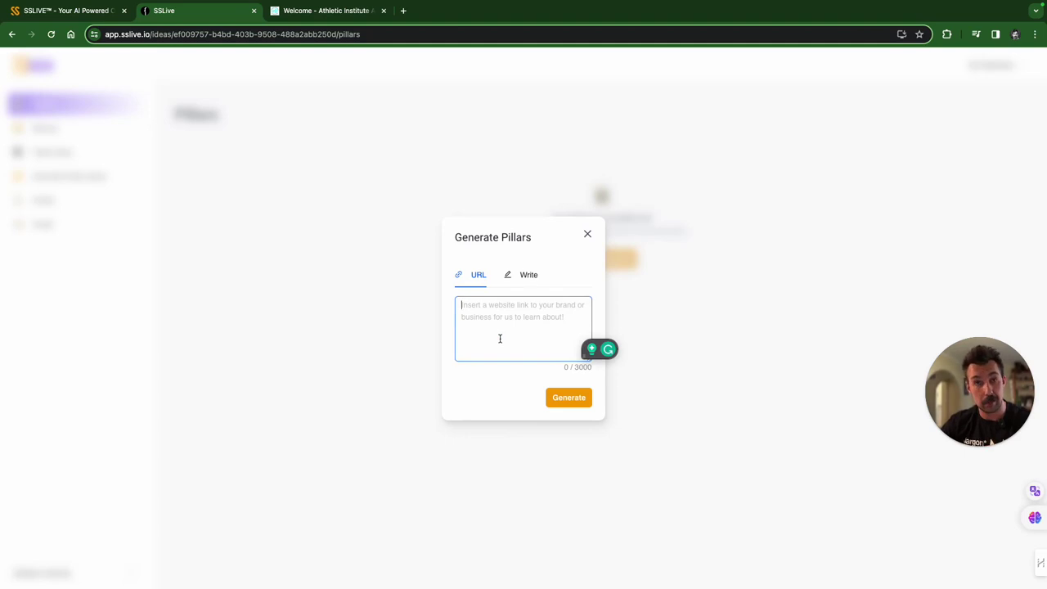
pyautogui.click(528, 277)
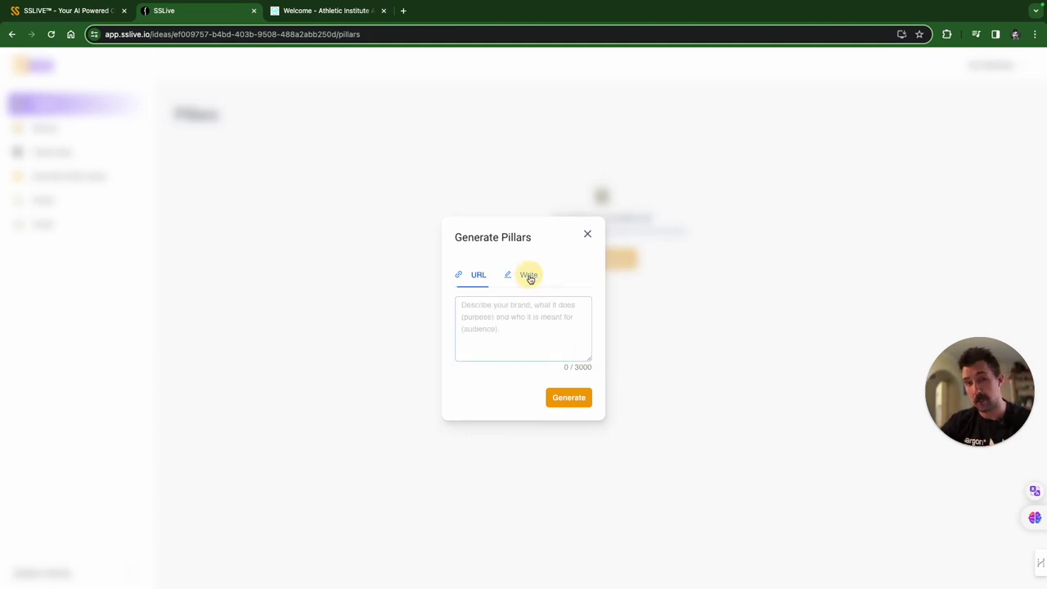
pyautogui.click(520, 313)
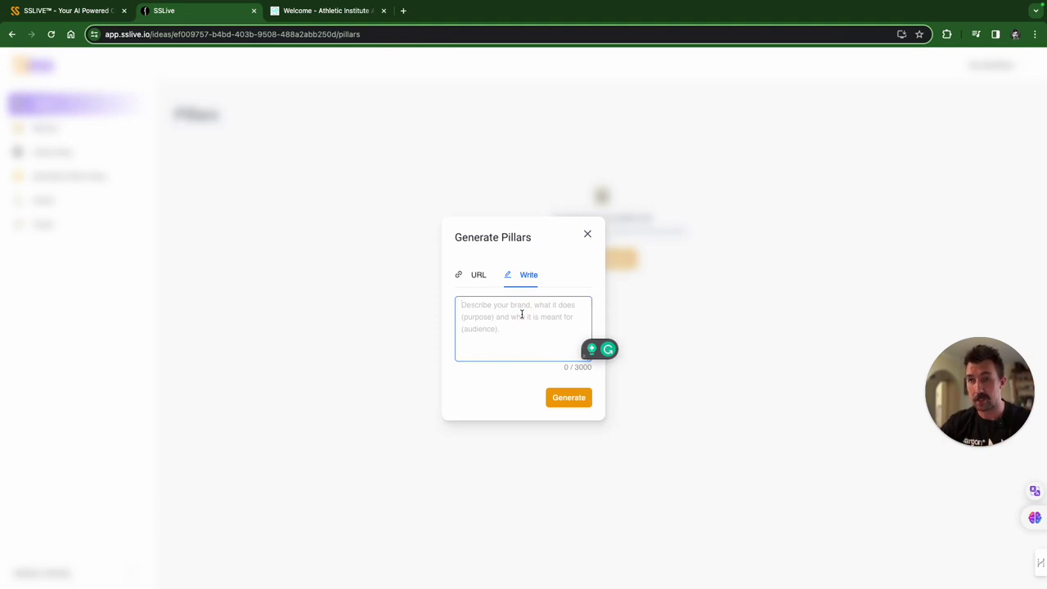
pyautogui.click(477, 274)
pyautogui.click(510, 320)
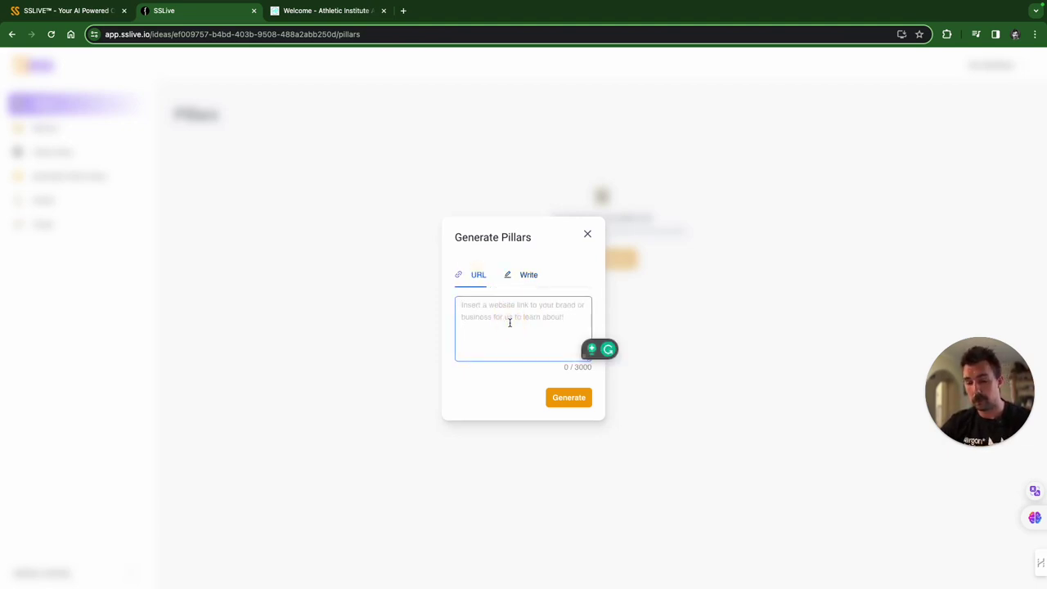
pyautogui.write('https://athleticinstitute.com.au/')
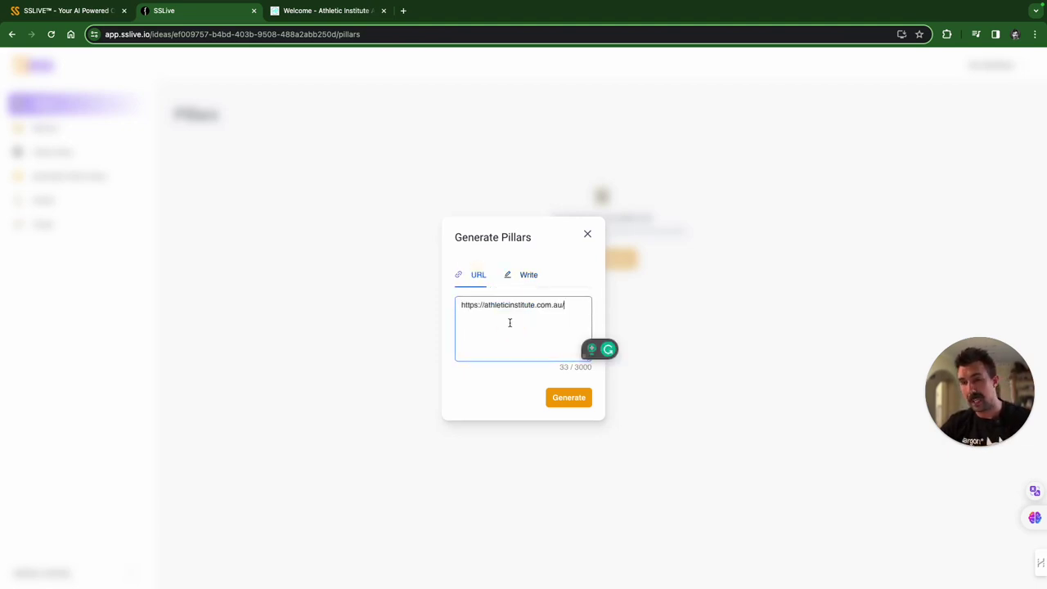
pyautogui.click(569, 398)
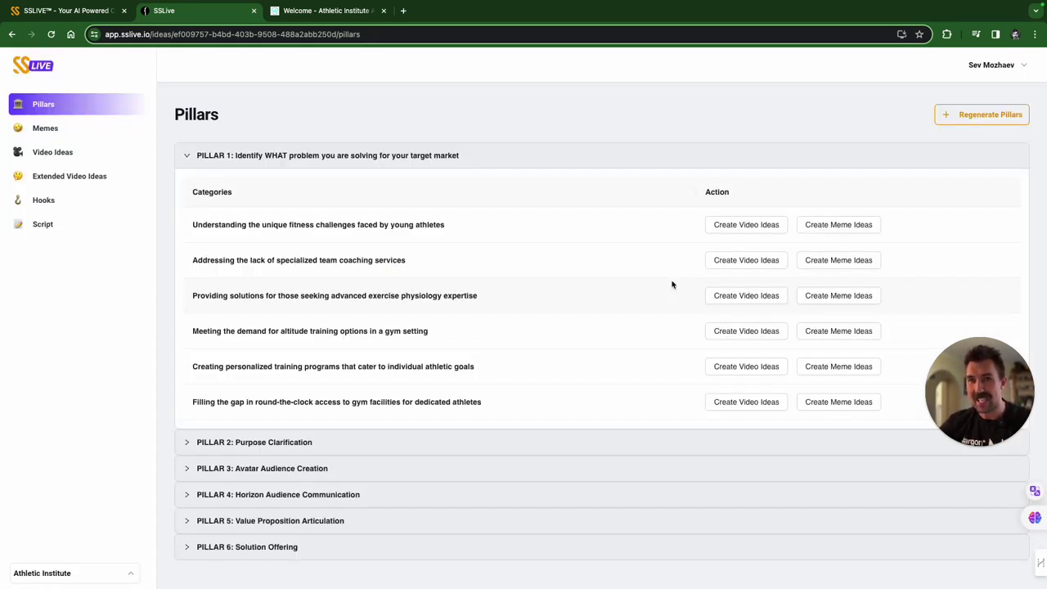
# Step: Expand and collapse Pillars 1, 2 and 3 in turn to review their categories
pyautogui.click(275, 155)
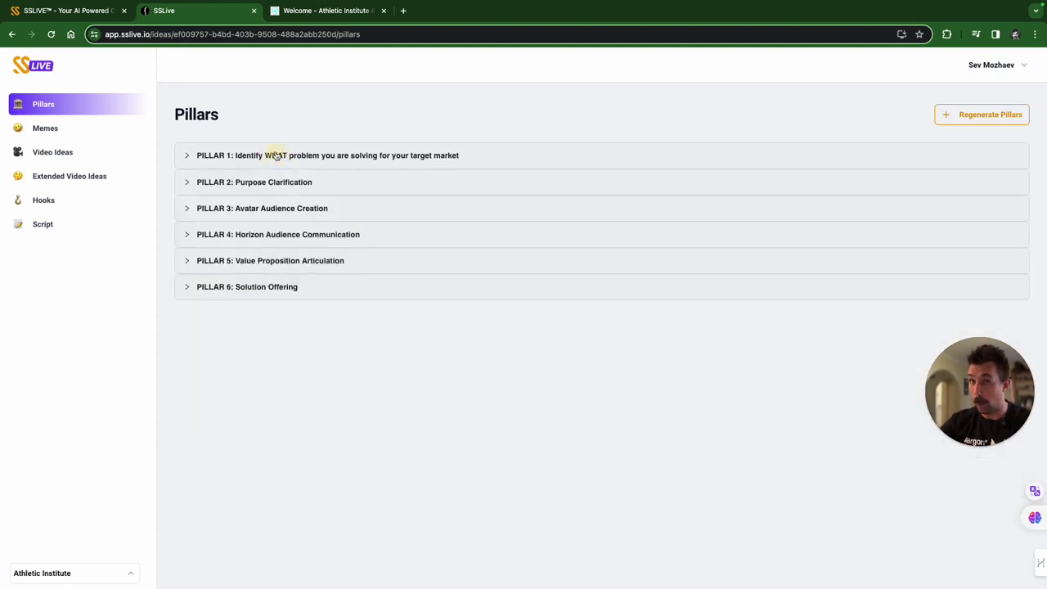
pyautogui.click(277, 155)
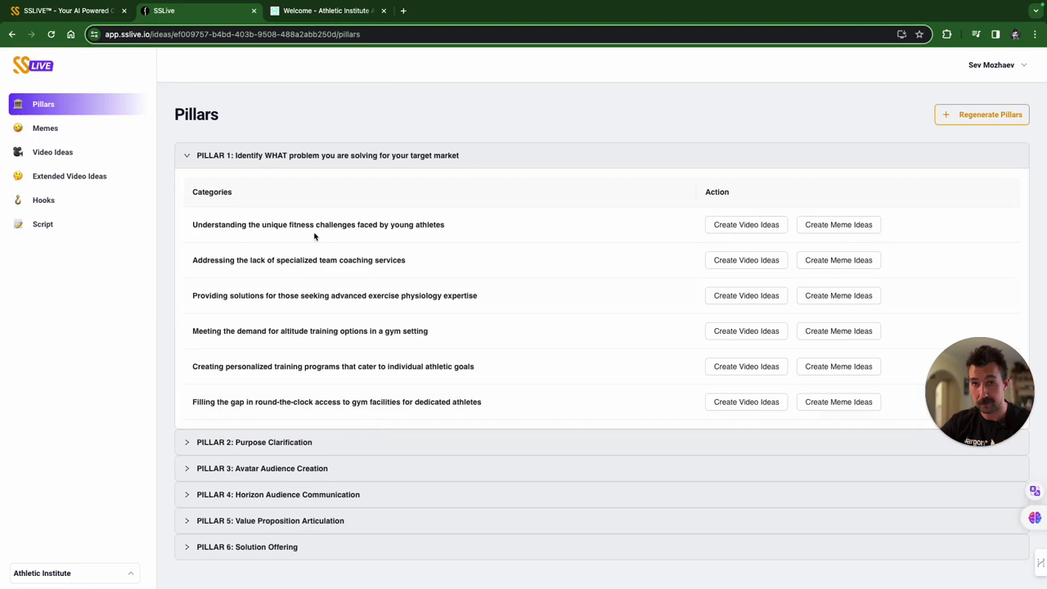
pyautogui.click(270, 158)
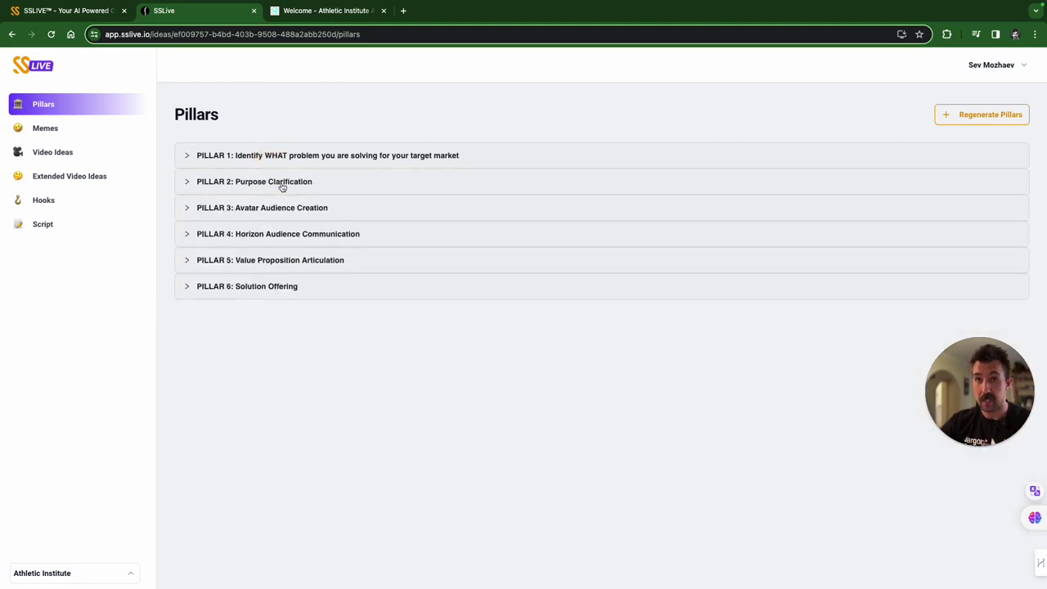
pyautogui.click(282, 183)
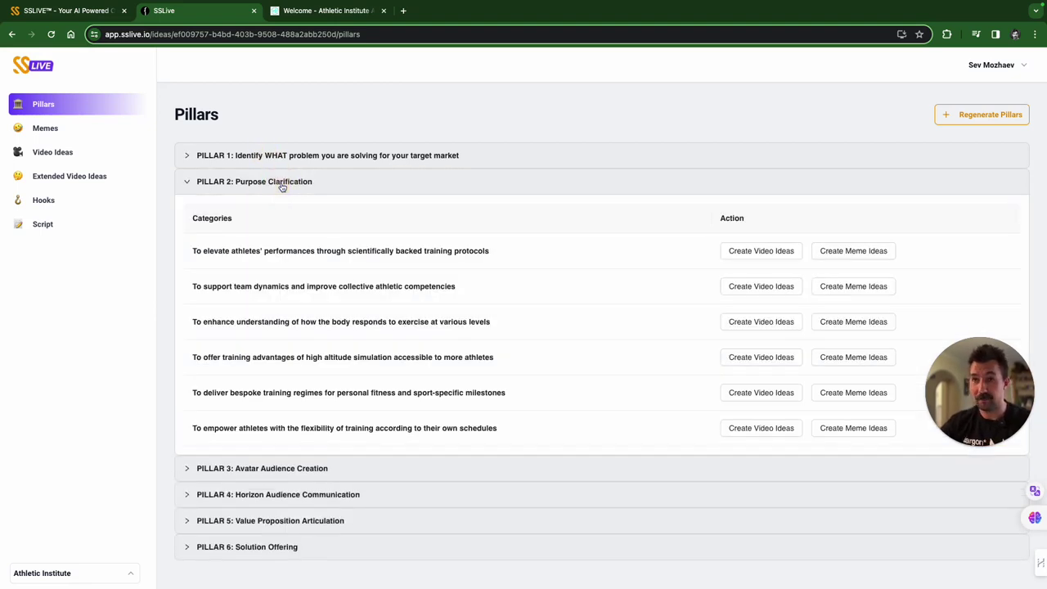
pyautogui.click(282, 185)
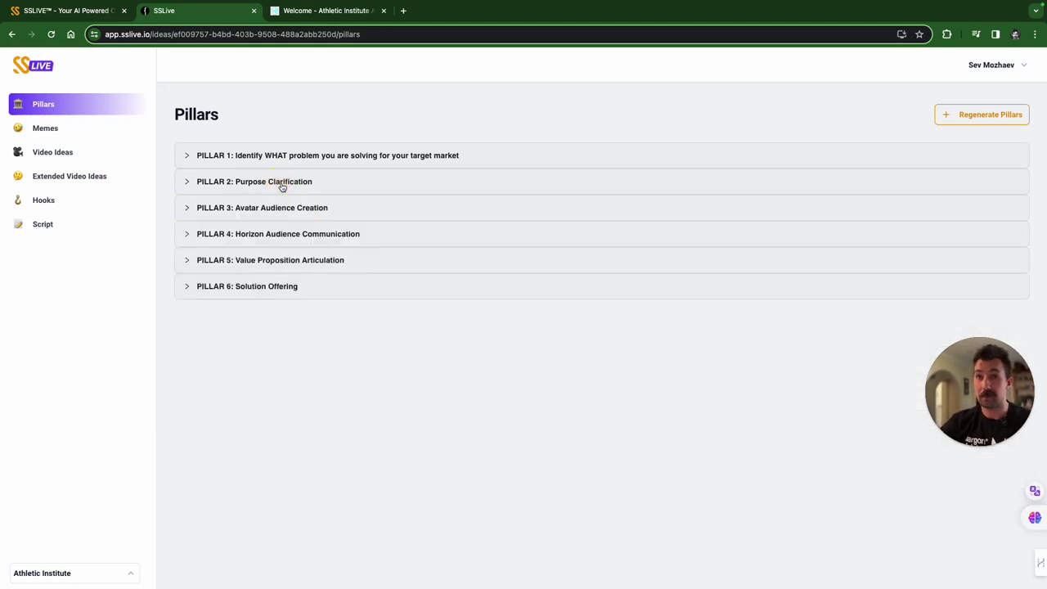
pyautogui.click(298, 210)
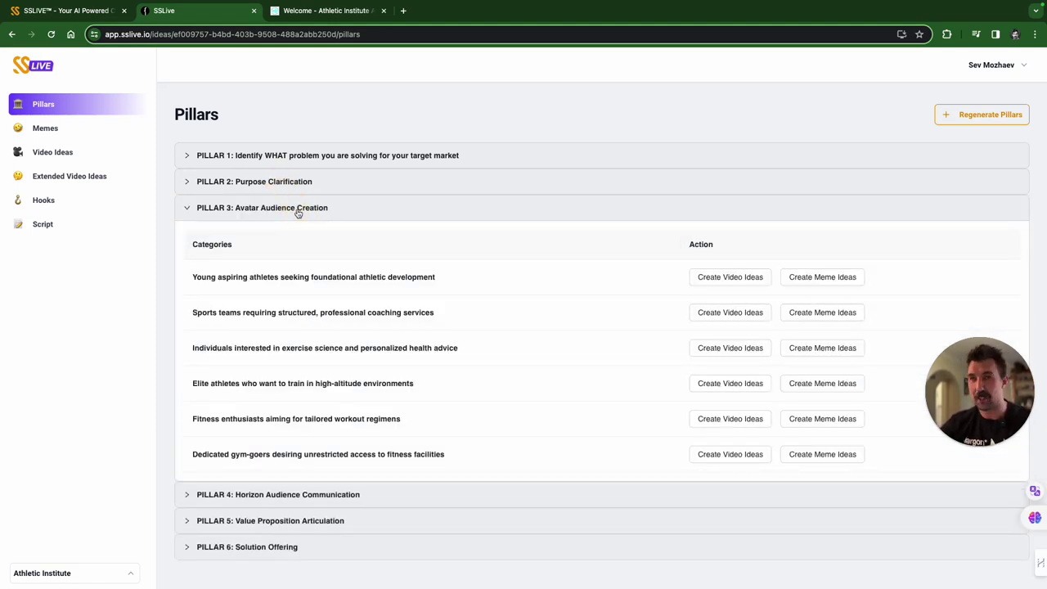
pyautogui.click(298, 210)
# Step: Review Pillars 4, 5 and 6, then reopen Pillar 1 and highlight its first category
pyautogui.click(346, 234)
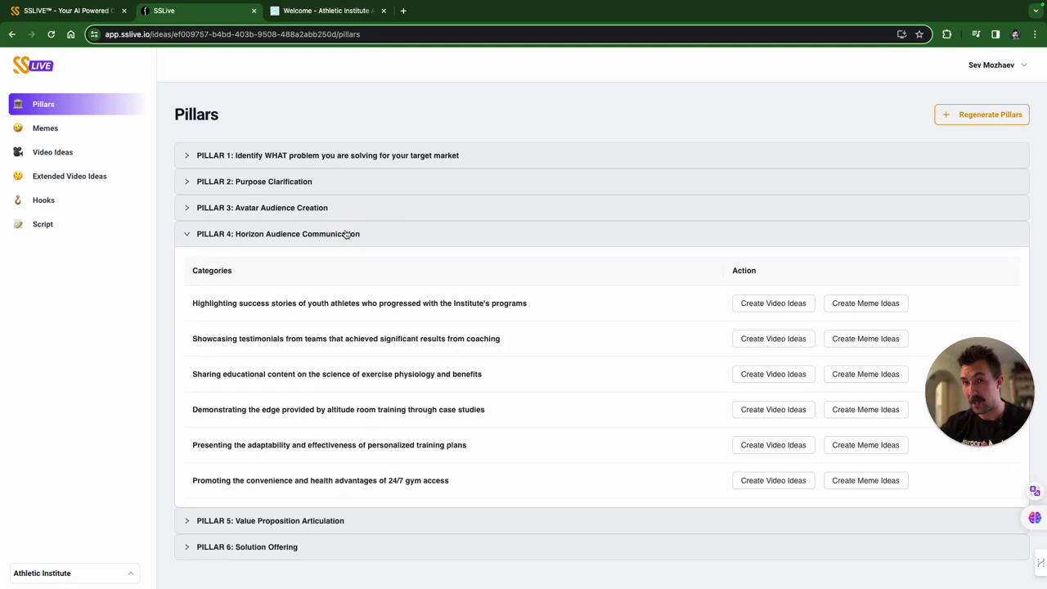
pyautogui.click(346, 235)
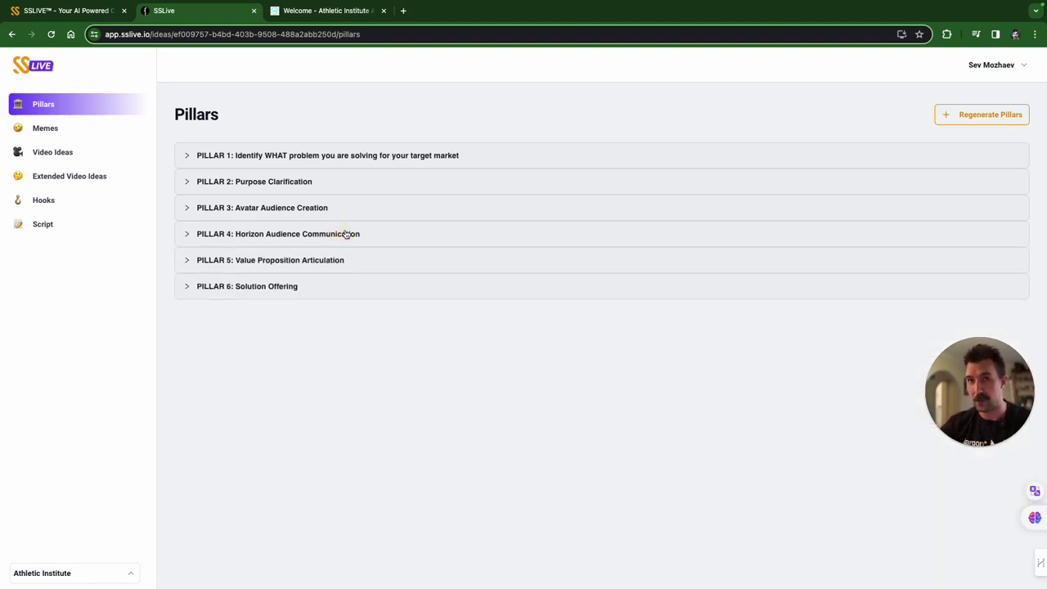
pyautogui.click(402, 263)
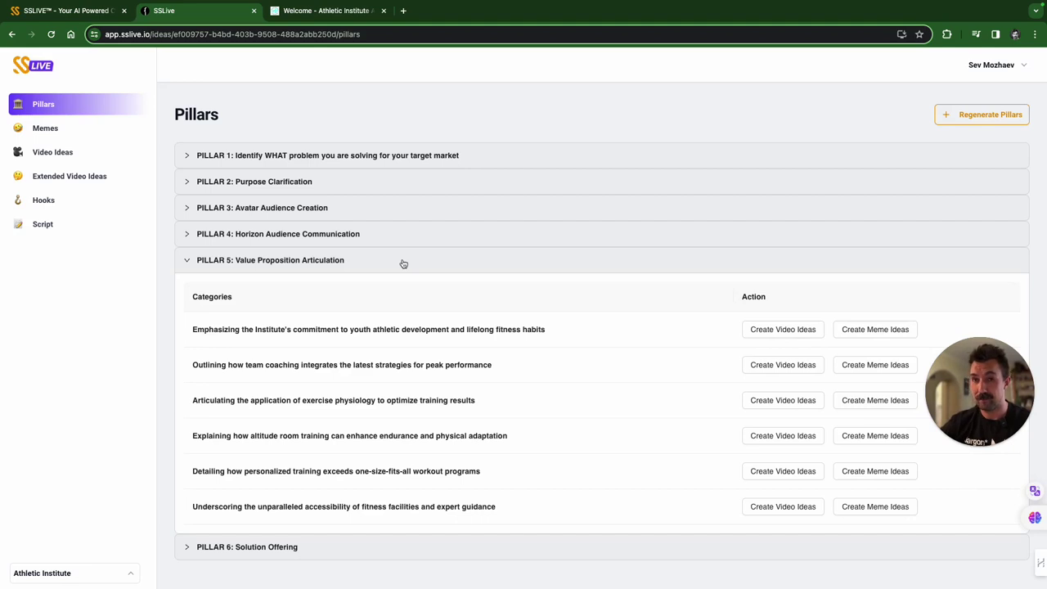
pyautogui.click(403, 263)
pyautogui.click(393, 286)
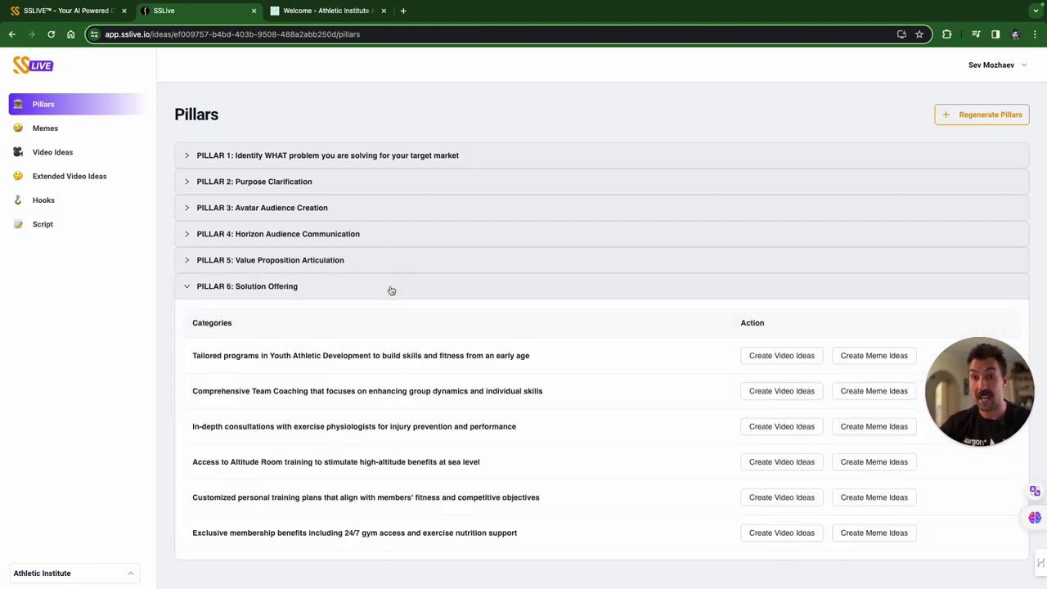
pyautogui.click(391, 291)
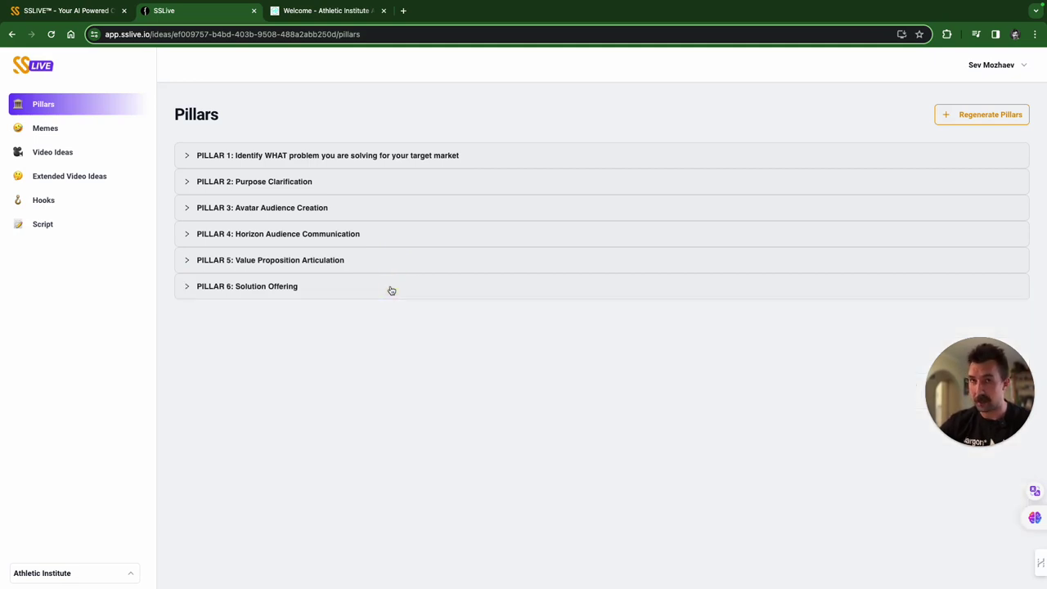
pyautogui.click(312, 151)
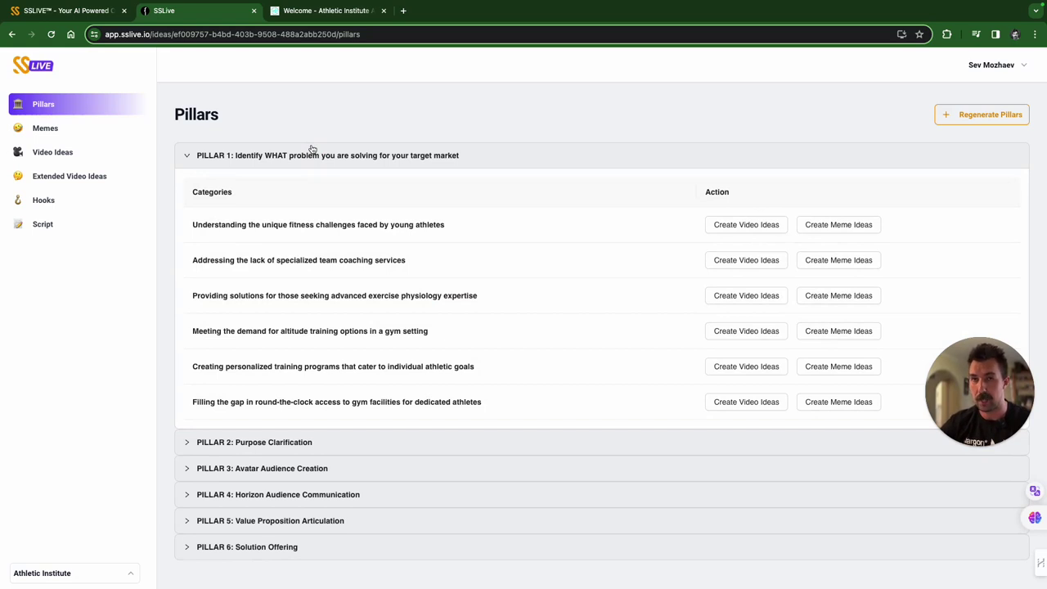
pyautogui.moveTo(191, 222); pyautogui.dragTo(472, 233)
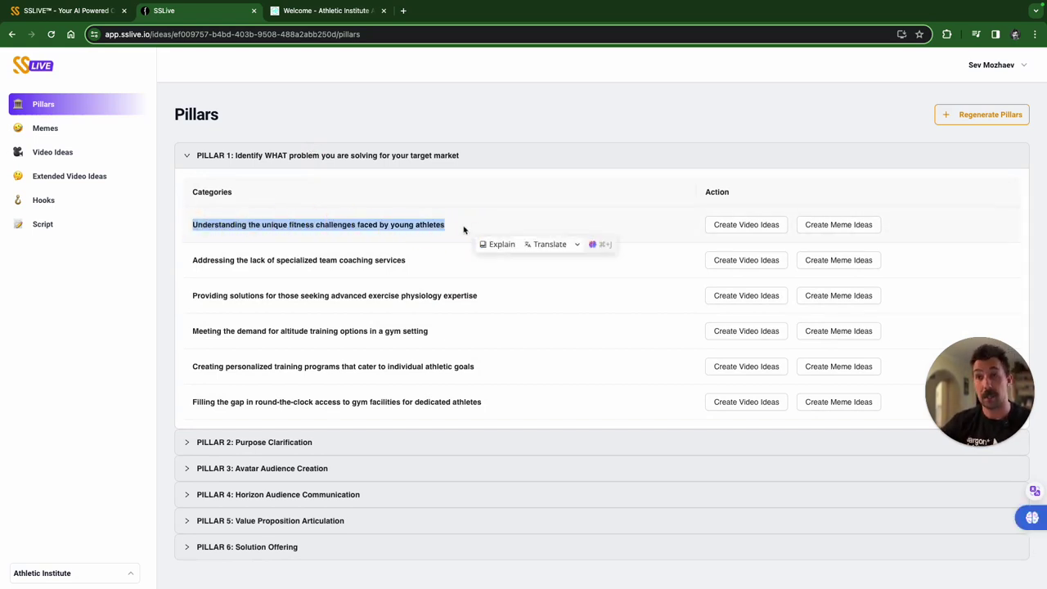
# Step: Start meme ideas for the young athletes' unique fitness challenges category and review its idea text
pyautogui.click(464, 230)
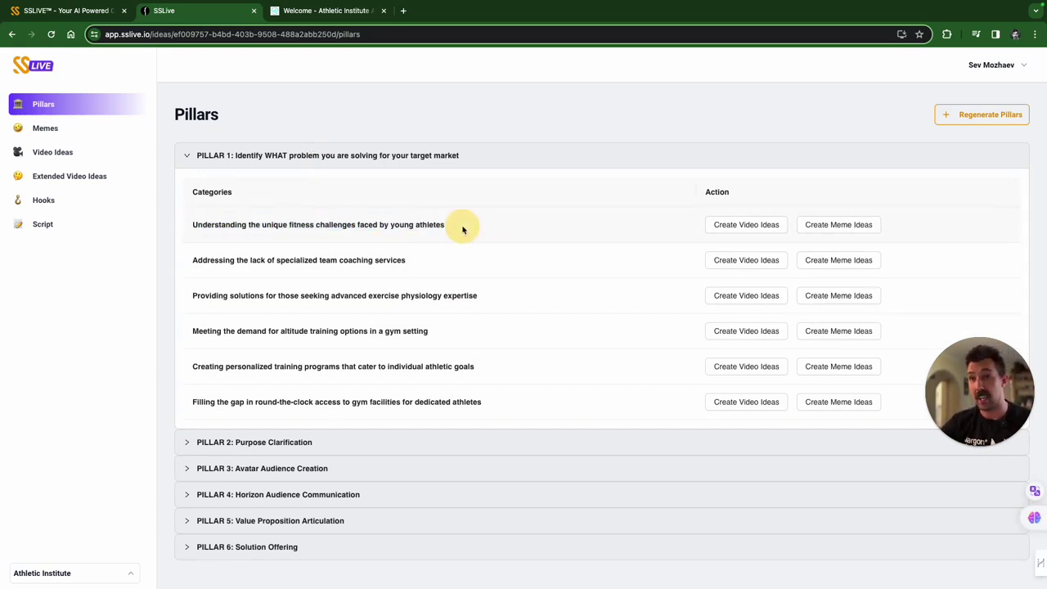
pyautogui.click(822, 229)
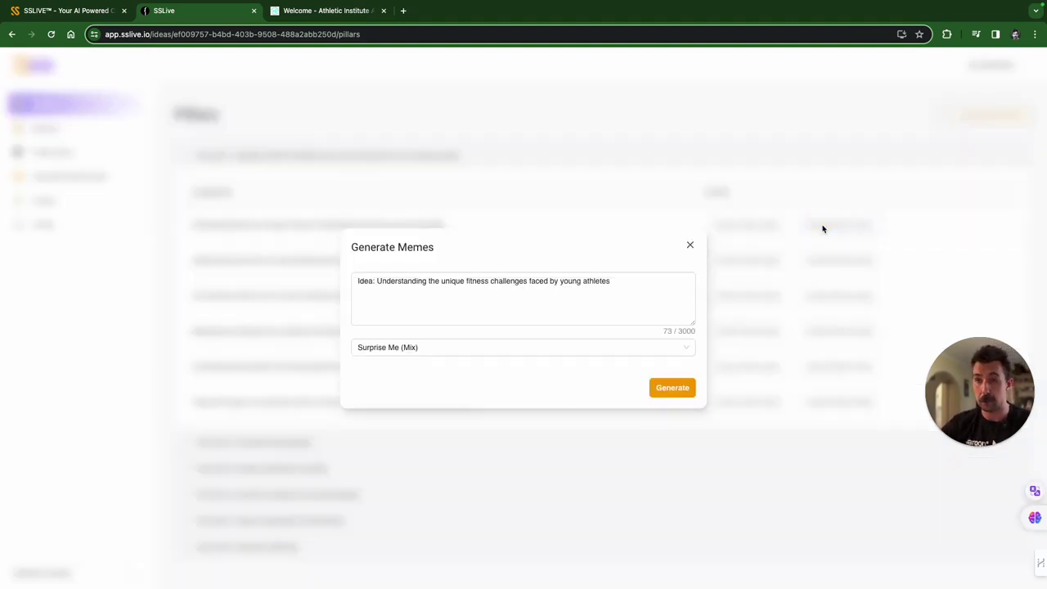
pyautogui.click(619, 294)
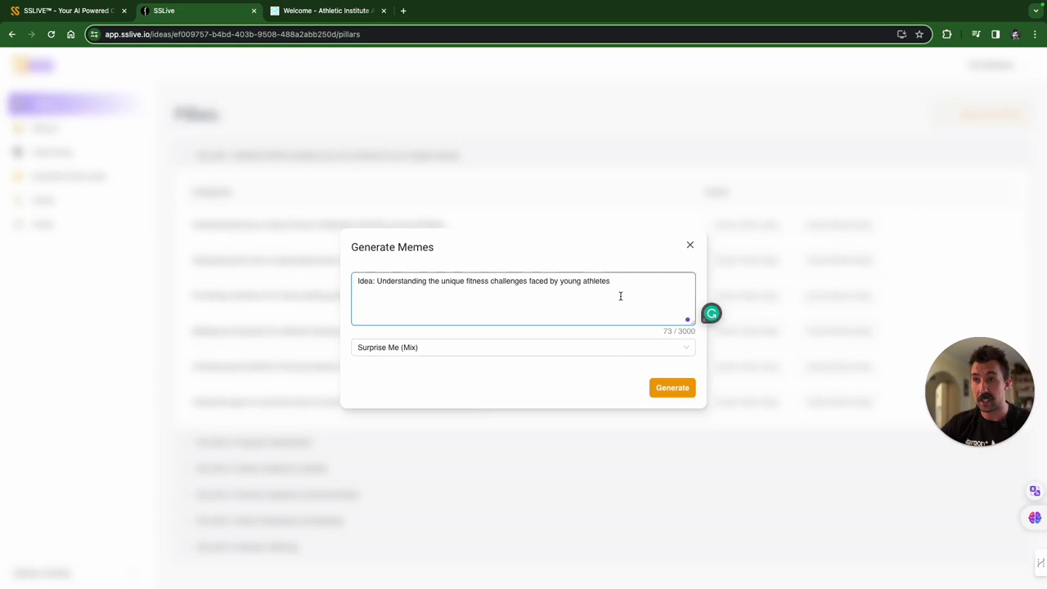
pyautogui.click(577, 291)
pyautogui.moveTo(556, 286); pyautogui.dragTo(341, 286)
pyautogui.click(631, 303)
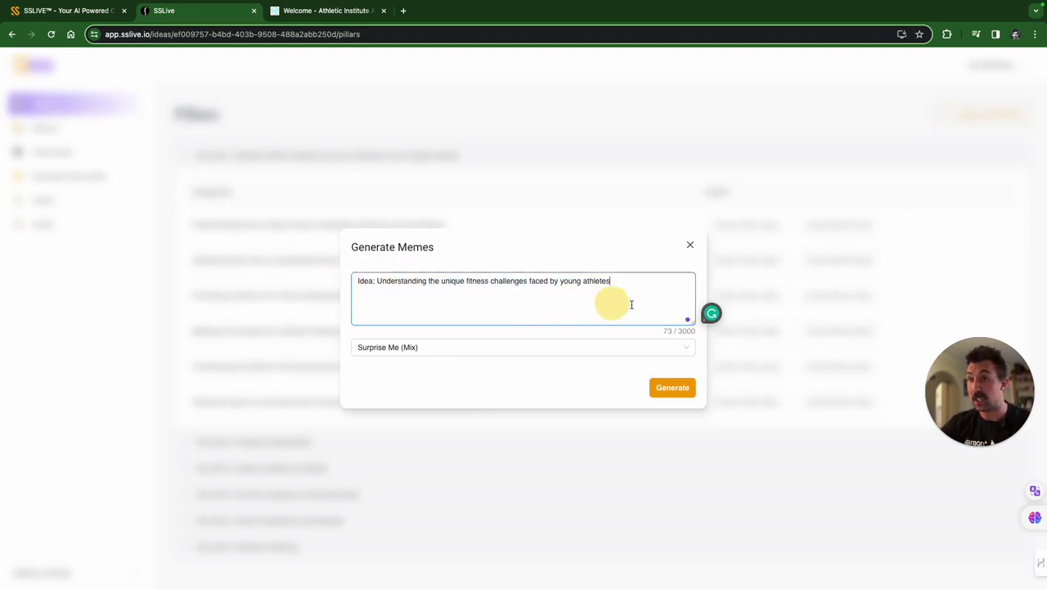
pyautogui.moveTo(631, 303); pyautogui.dragTo(433, 273)
pyautogui.click(411, 297)
pyautogui.click(598, 309)
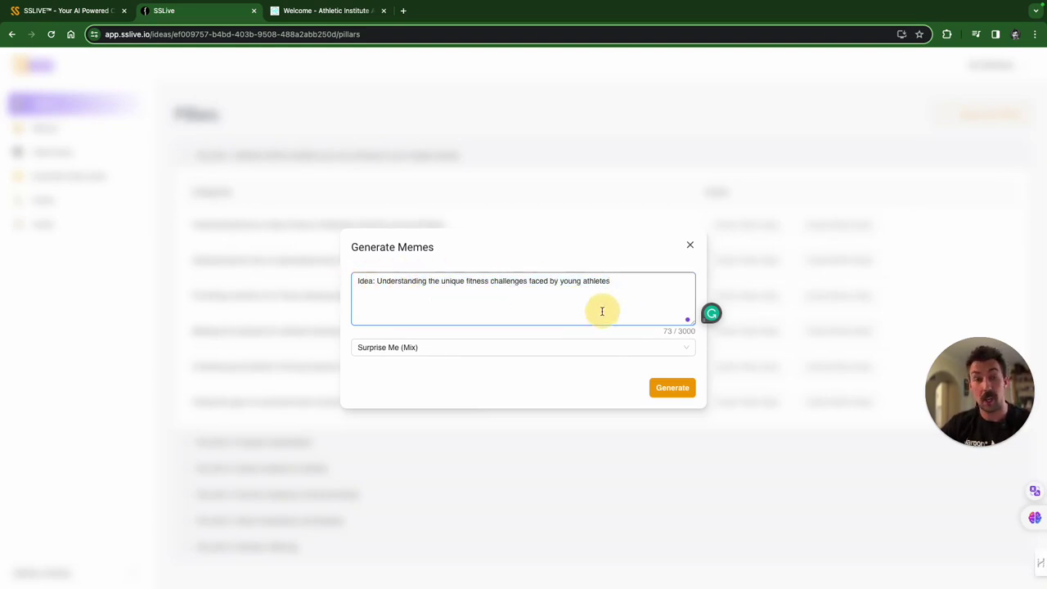
pyautogui.click(516, 302)
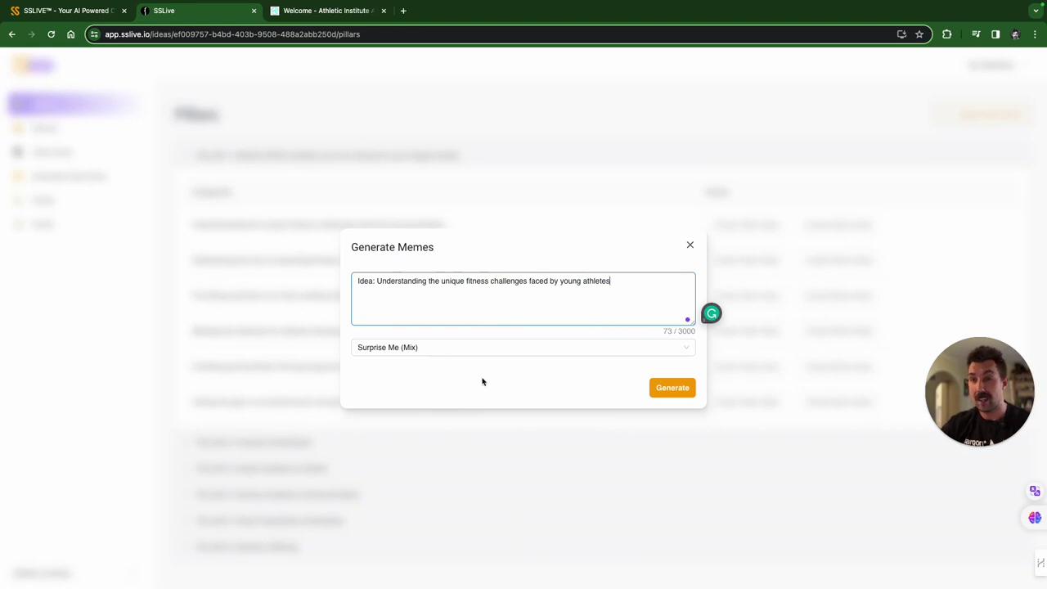
# Step: Keep Surprise Me (Mix) as the meme style and generate the memes
pyautogui.click(512, 352)
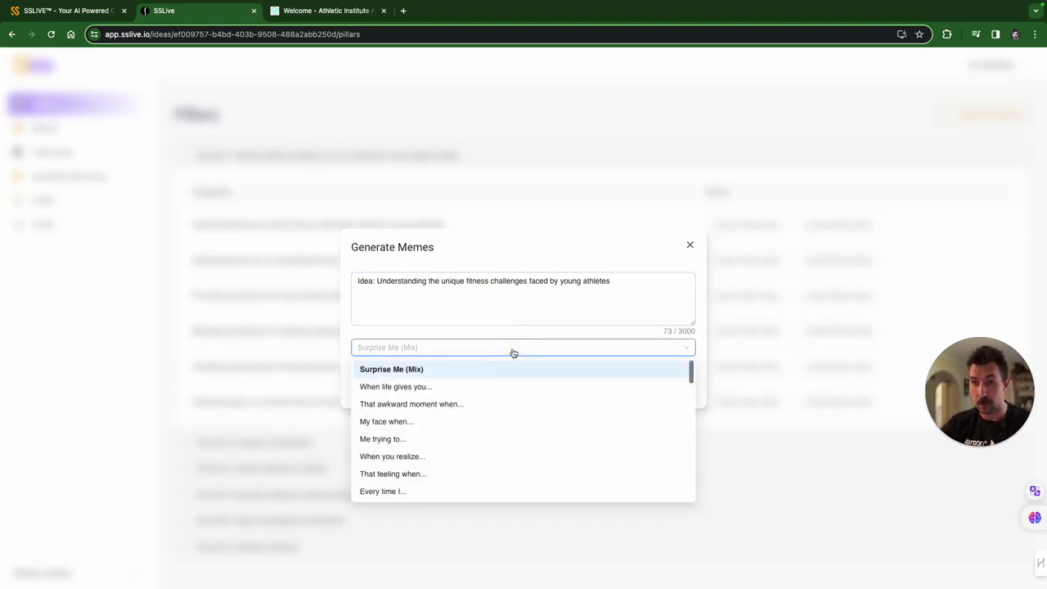
pyautogui.scroll(-3, 499, 431)
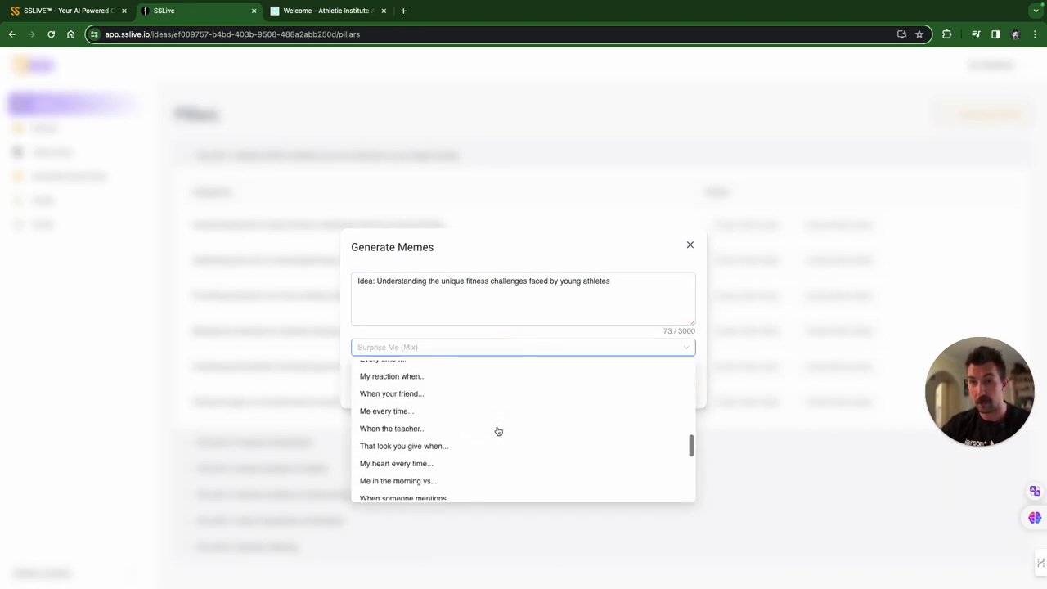
pyautogui.scroll(3, 498, 431)
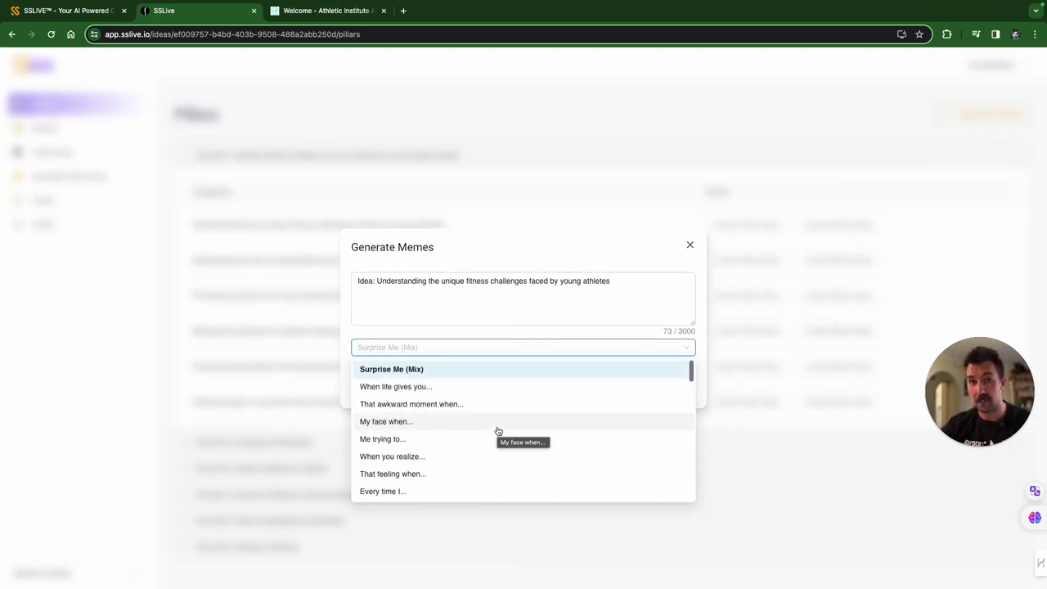
pyautogui.scroll(-3, 498, 432)
pyautogui.scroll(3, 474, 463)
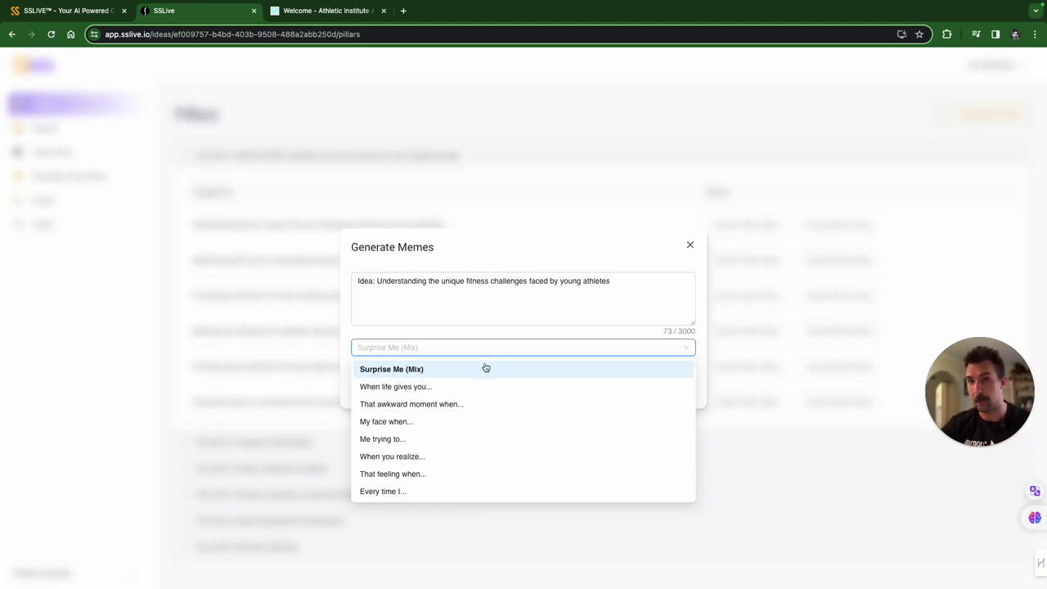
pyautogui.click(451, 369)
pyautogui.click(690, 388)
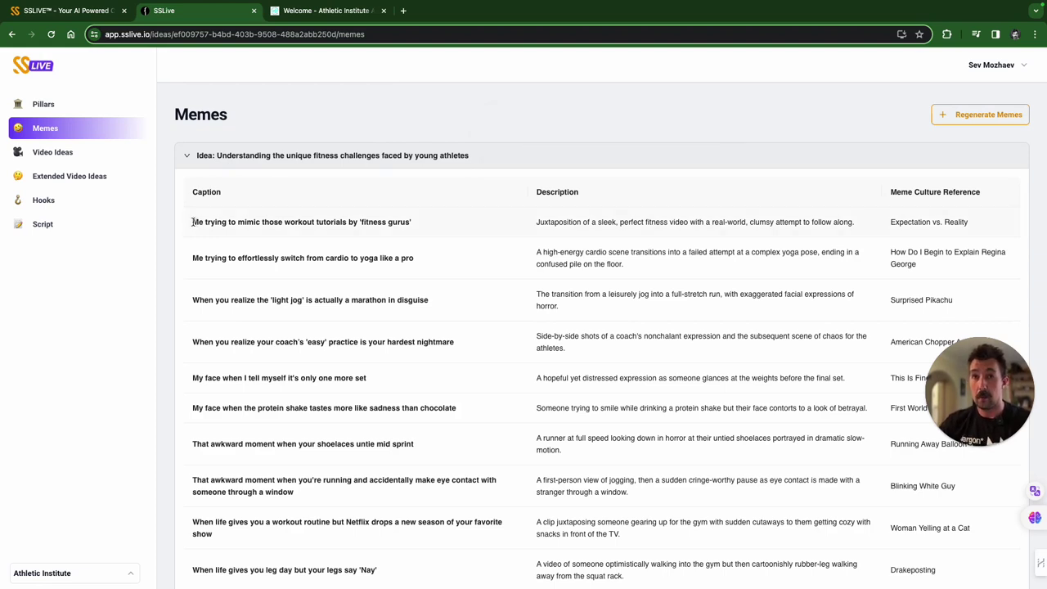
# Step: Read the first meme's caption and description, then the cardio-to-yoga meme caption
pyautogui.moveTo(194, 222); pyautogui.dragTo(440, 236)
pyautogui.click(418, 226)
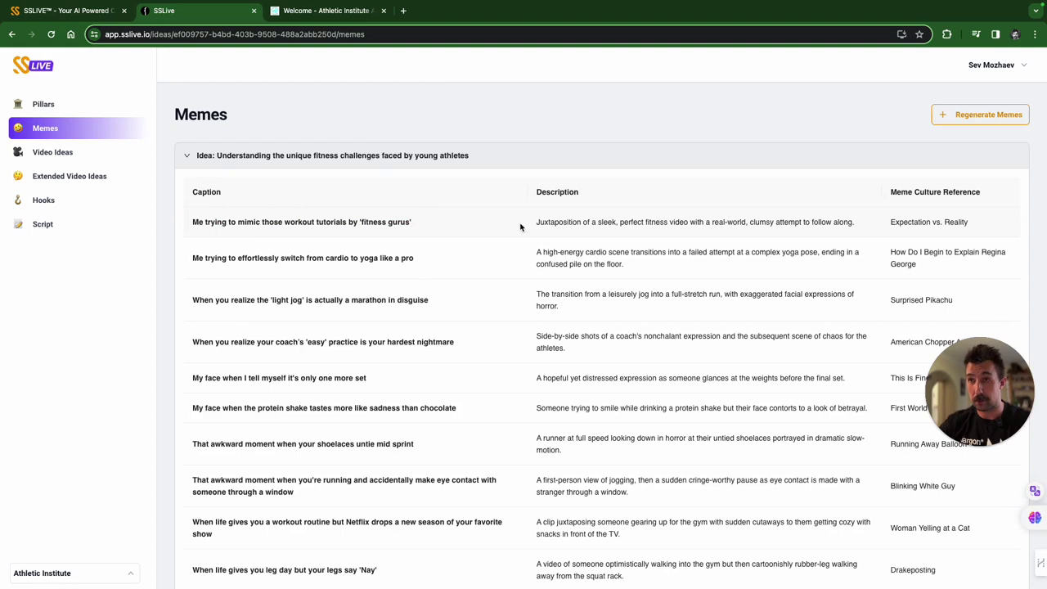
pyautogui.moveTo(537, 222); pyautogui.dragTo(882, 230)
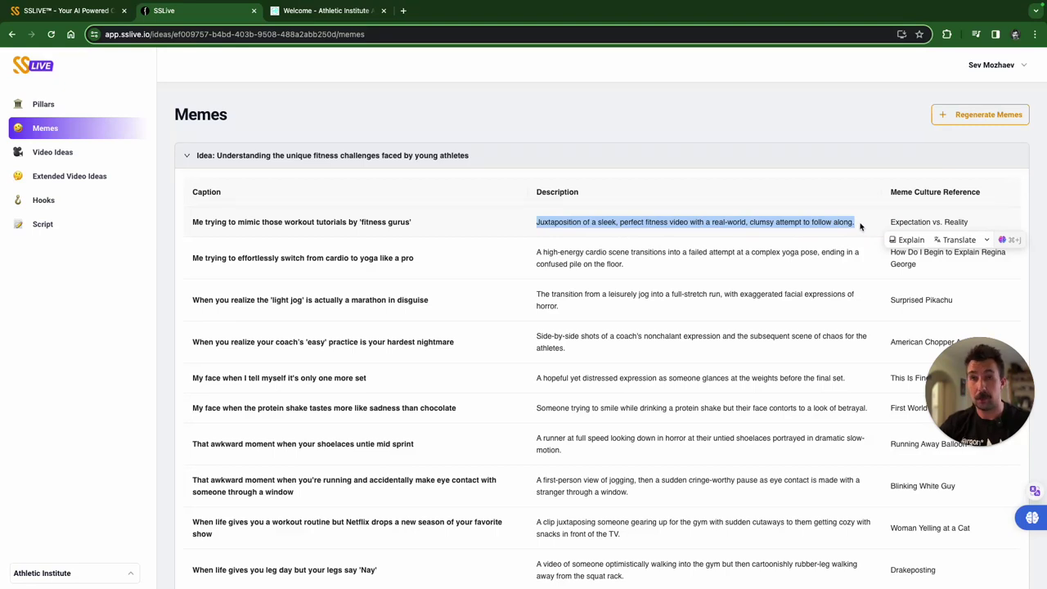
pyautogui.click(531, 225)
pyautogui.moveTo(192, 258); pyautogui.dragTo(467, 273)
pyautogui.click(485, 260)
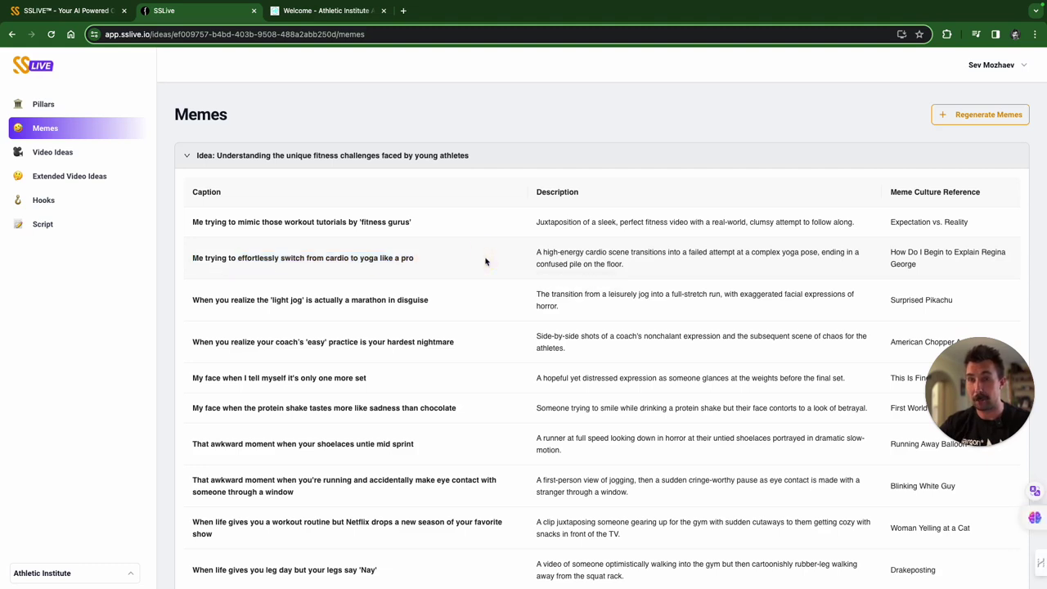
# Step: Read the 'light jog' and coach's 'easy' practice captions, then scroll through all ten memes
pyautogui.click(206, 300)
pyautogui.moveTo(206, 300); pyautogui.dragTo(474, 311)
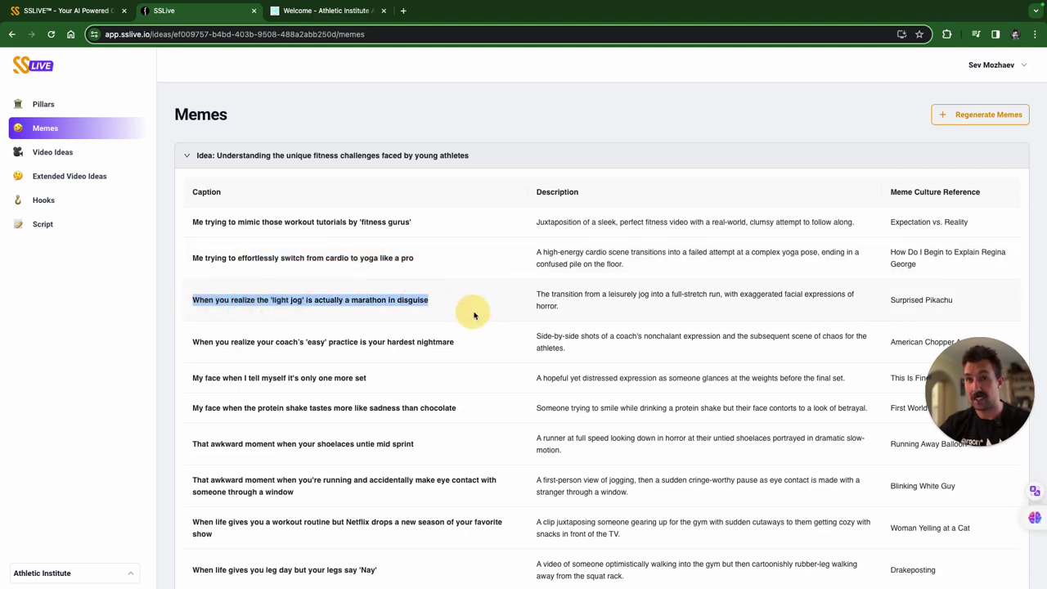
pyautogui.click(452, 309)
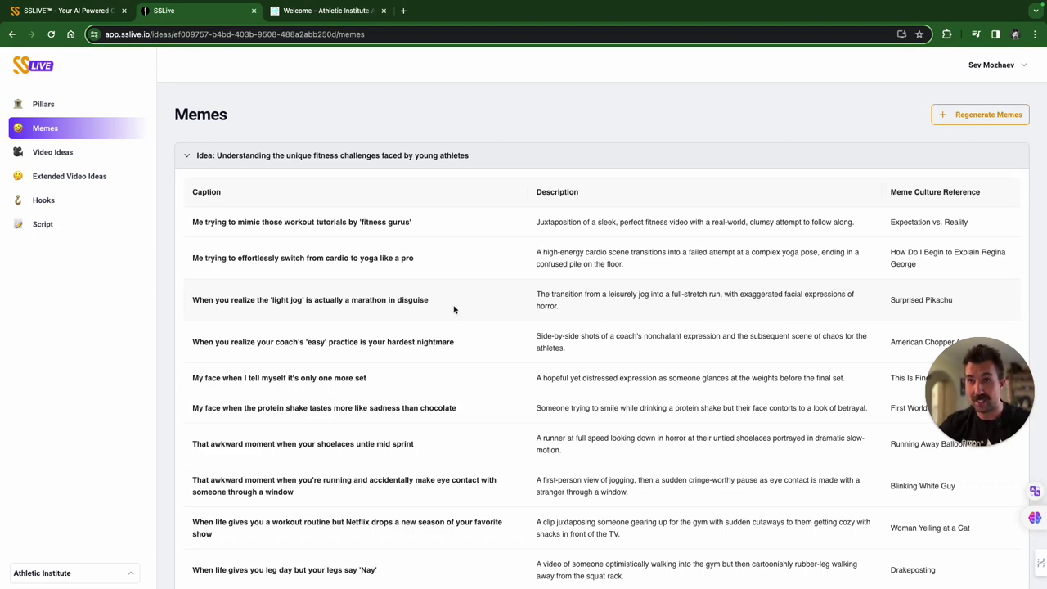
pyautogui.click(206, 342)
pyautogui.moveTo(207, 342); pyautogui.dragTo(506, 344)
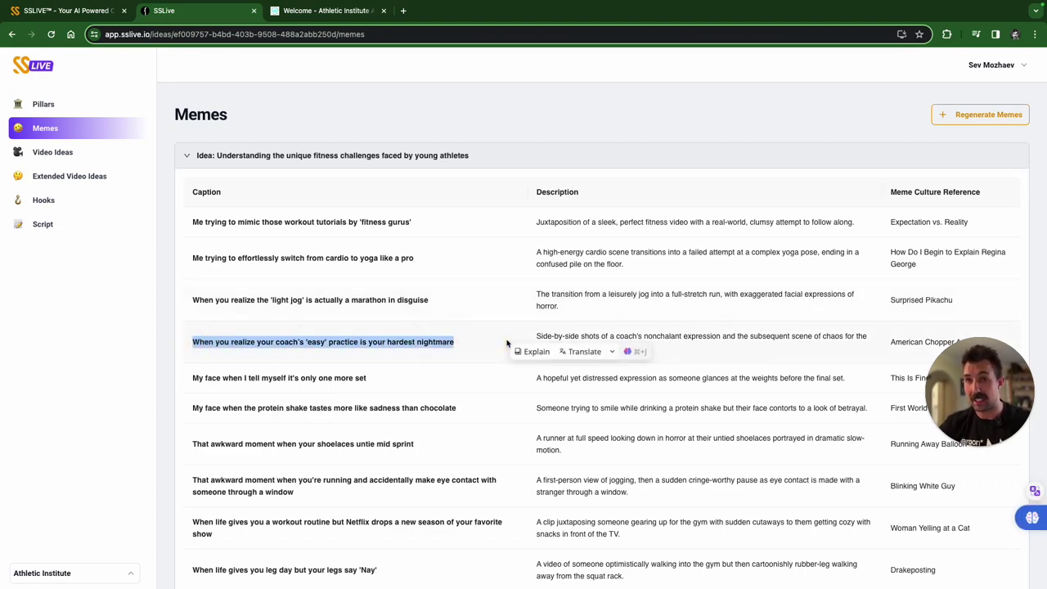
pyautogui.click(506, 343)
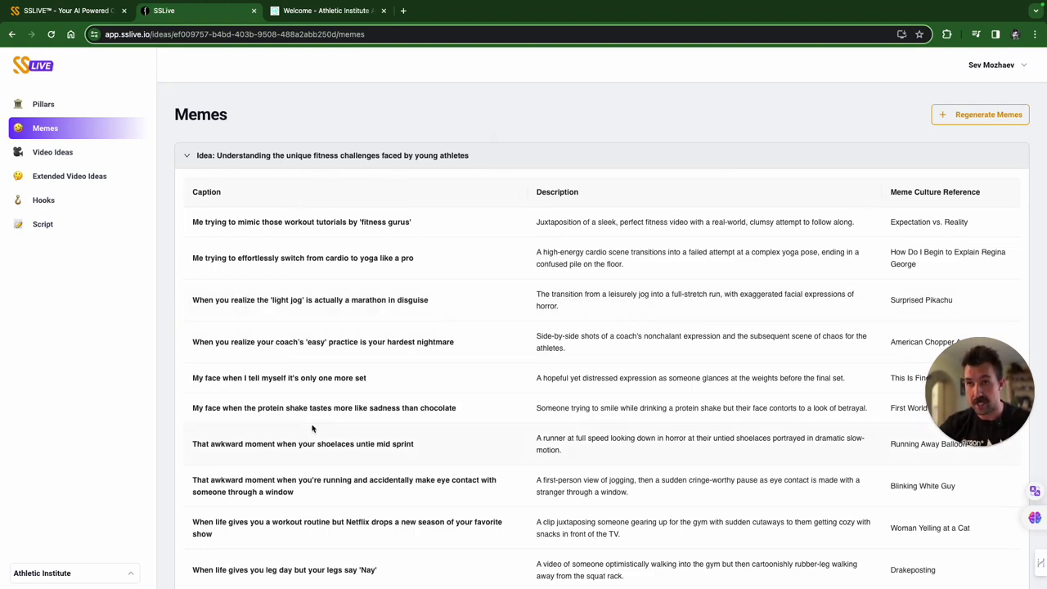
pyautogui.scroll(-1, 314, 428)
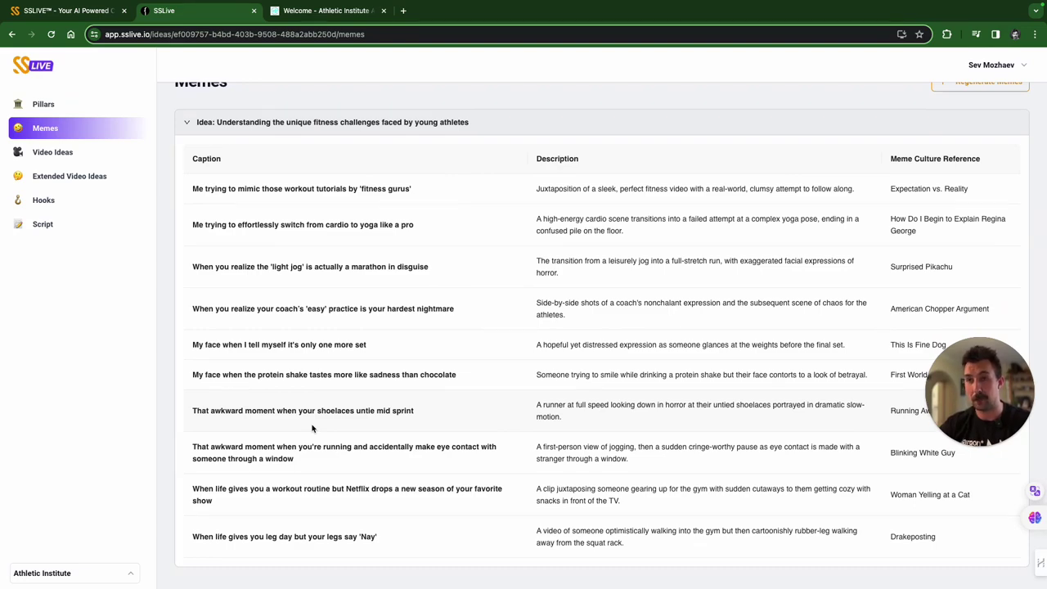
pyautogui.scroll(1, 311, 427)
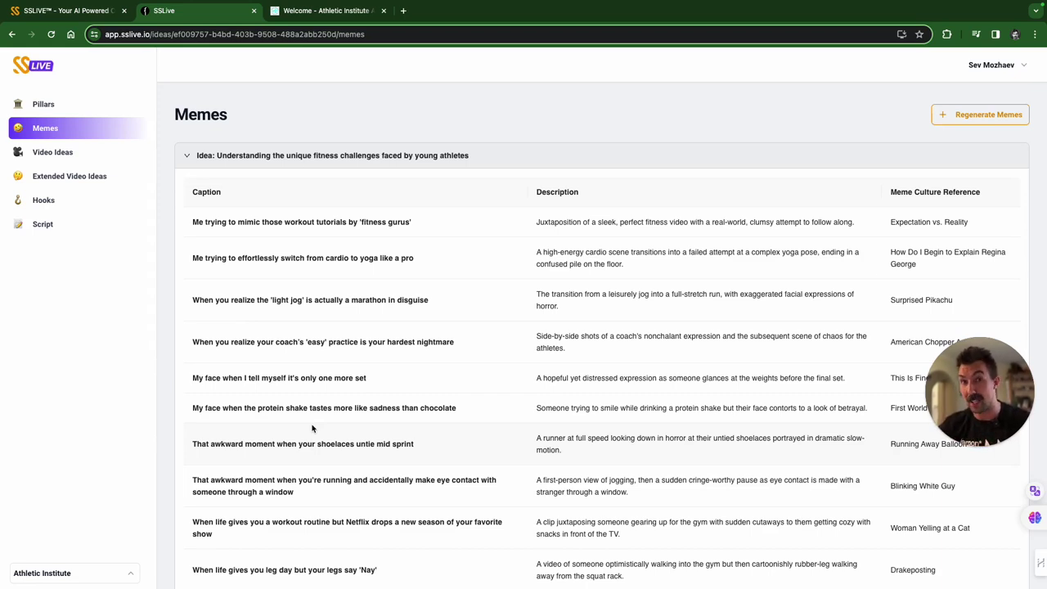
pyautogui.scroll(-2, 967, 275)
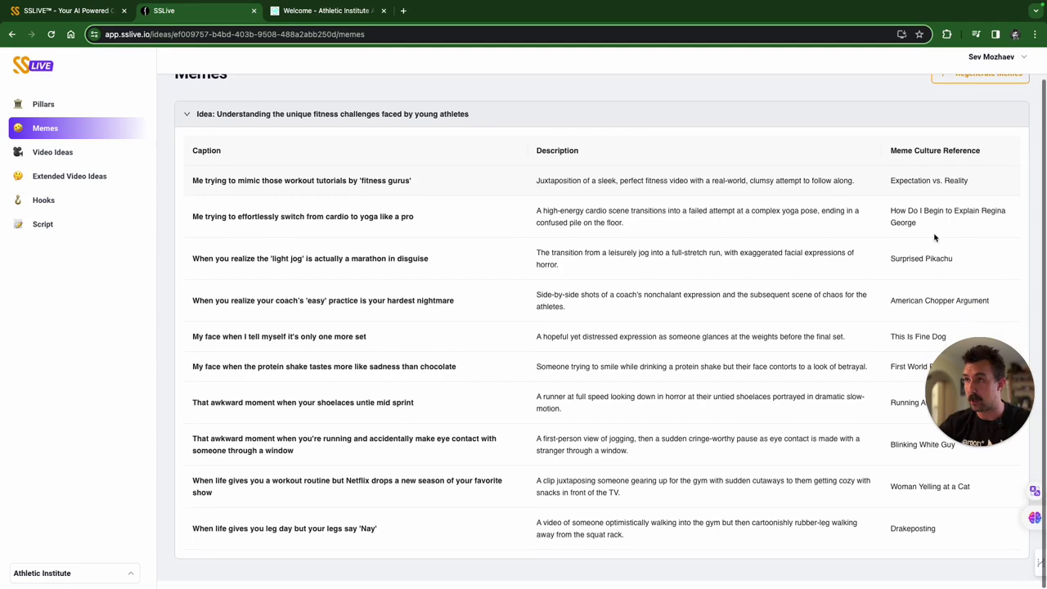
pyautogui.scroll(2, 918, 329)
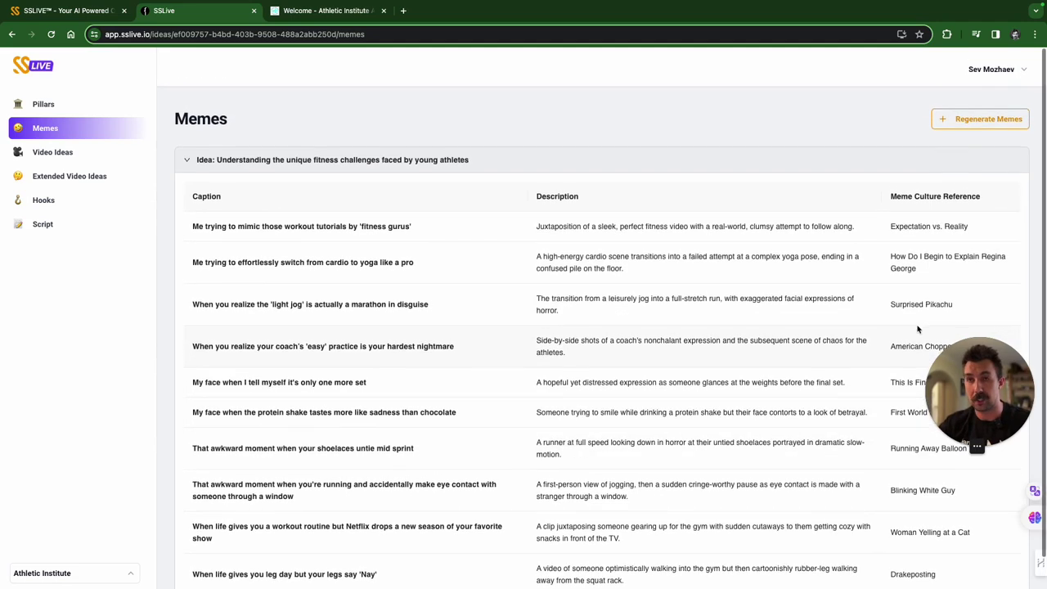
# Step: Dismiss the Update Memes dialog without changes and return to the Pillars page
pyautogui.click(190, 156)
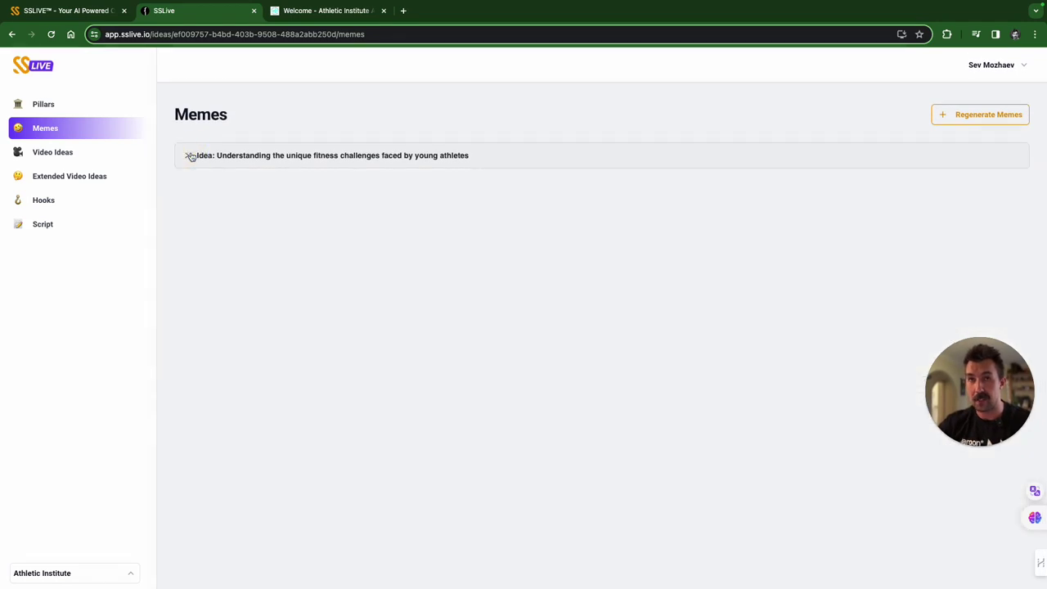
pyautogui.click(967, 115)
pyautogui.click(584, 311)
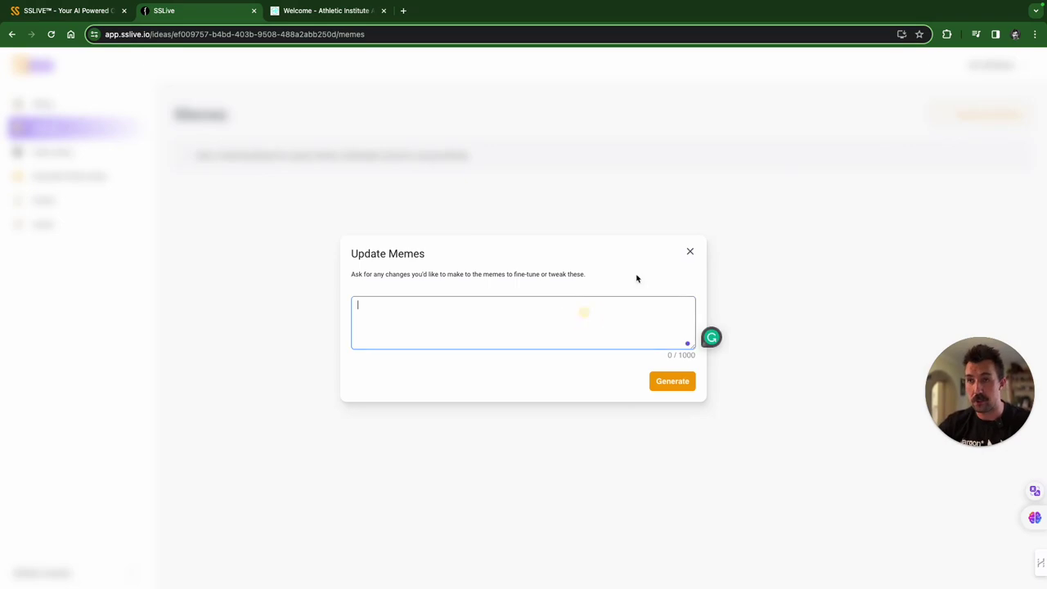
pyautogui.click(690, 252)
pyautogui.click(37, 105)
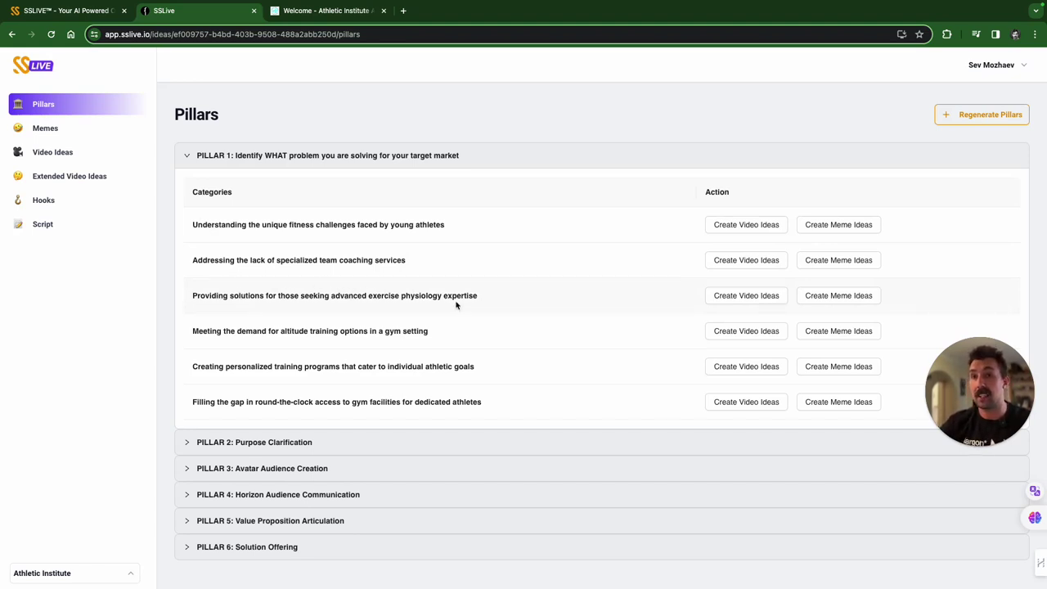
# Step: Generate Recommended video ideas for the advanced exercise physiology expertise category
pyautogui.click(765, 298)
pyautogui.hscroll(5, 434, 286)
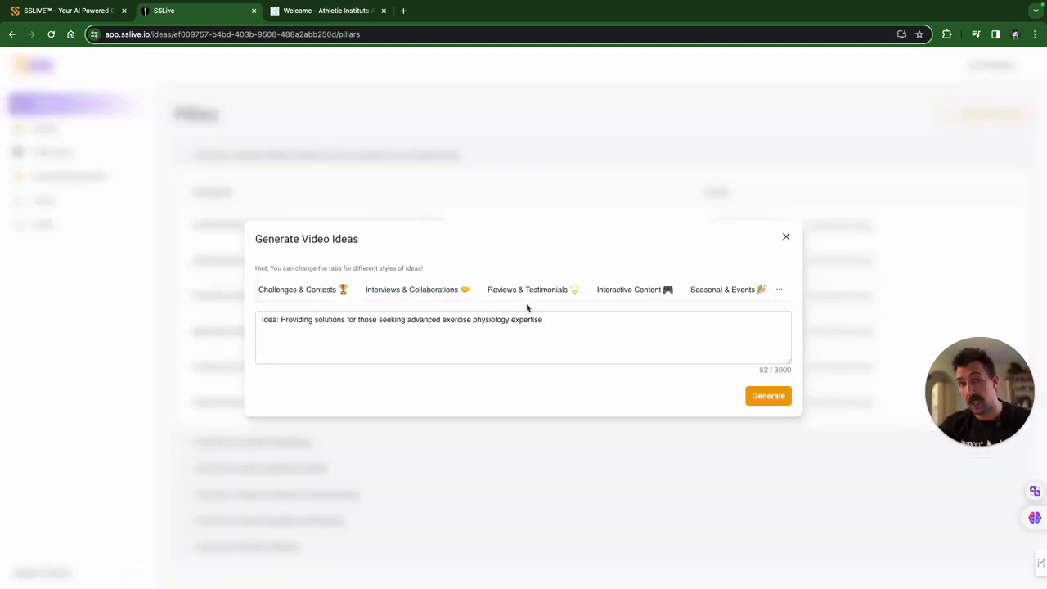
pyautogui.hscroll(-5, 495, 297)
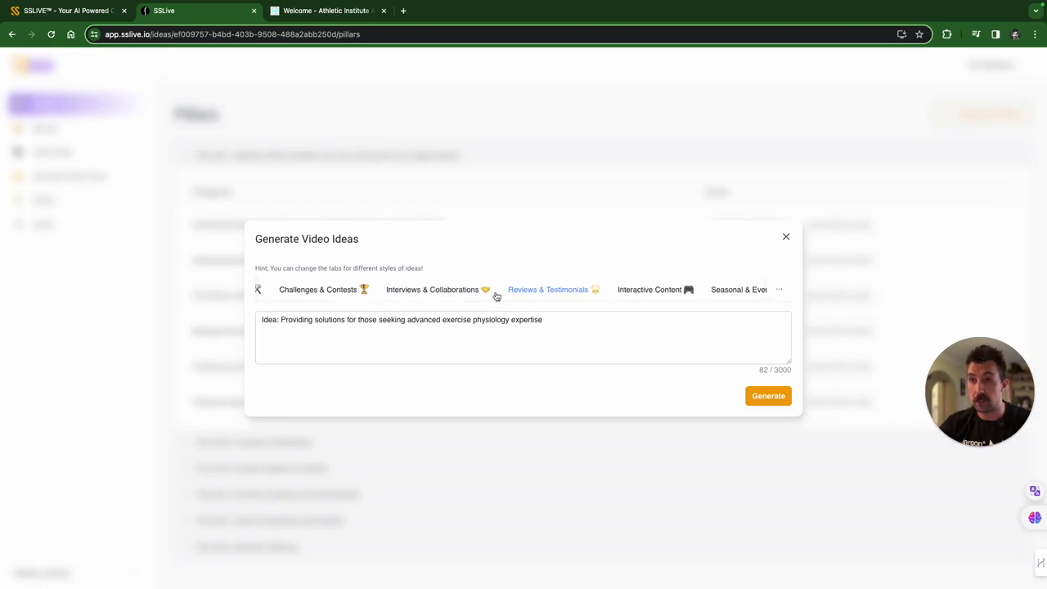
pyautogui.click(333, 329)
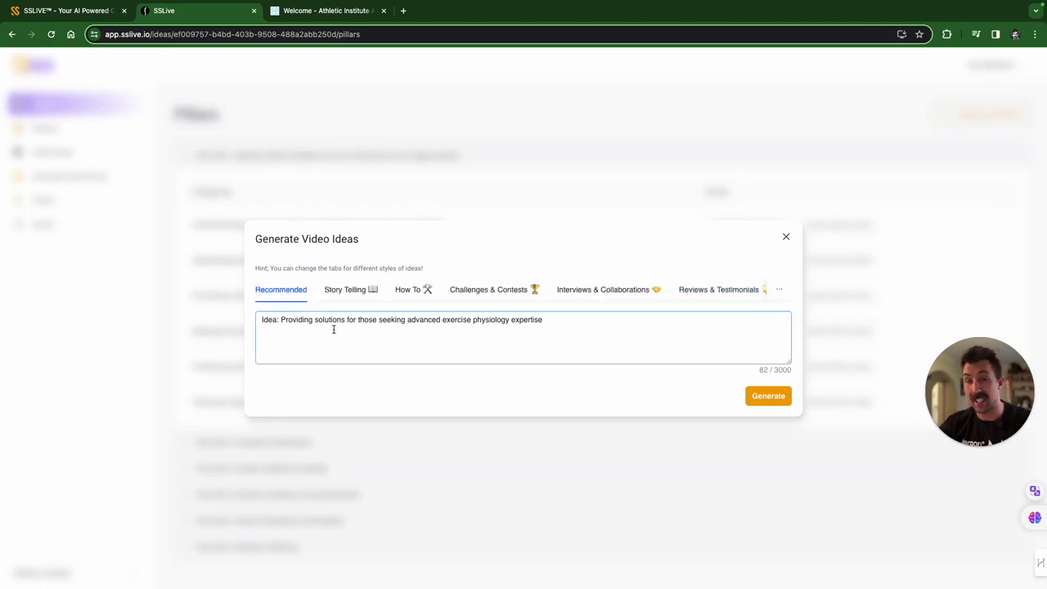
pyautogui.moveTo(345, 320); pyautogui.dragTo(262, 320)
pyautogui.click(561, 346)
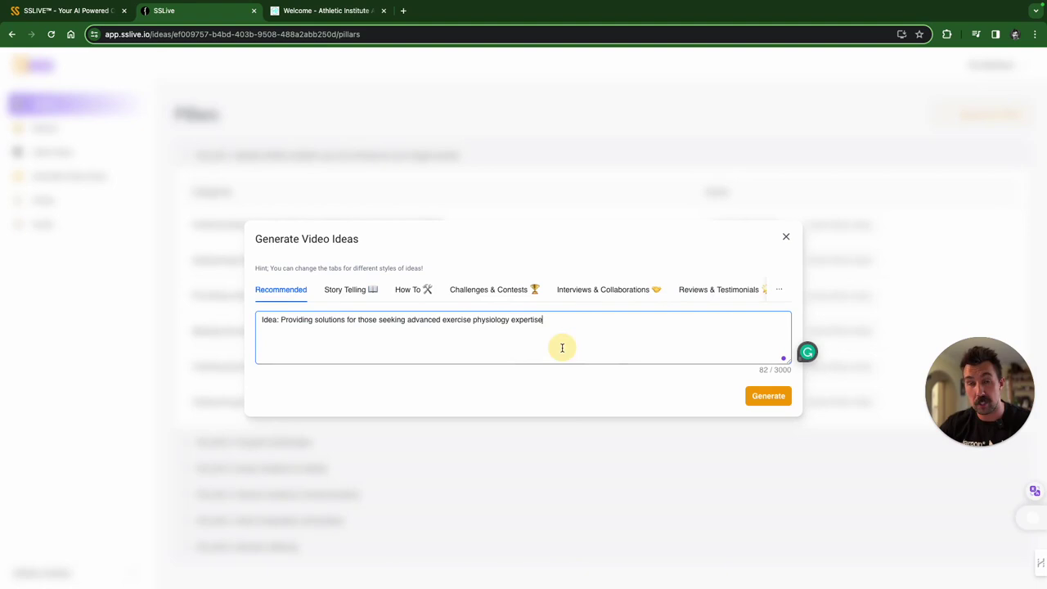
pyautogui.click(766, 399)
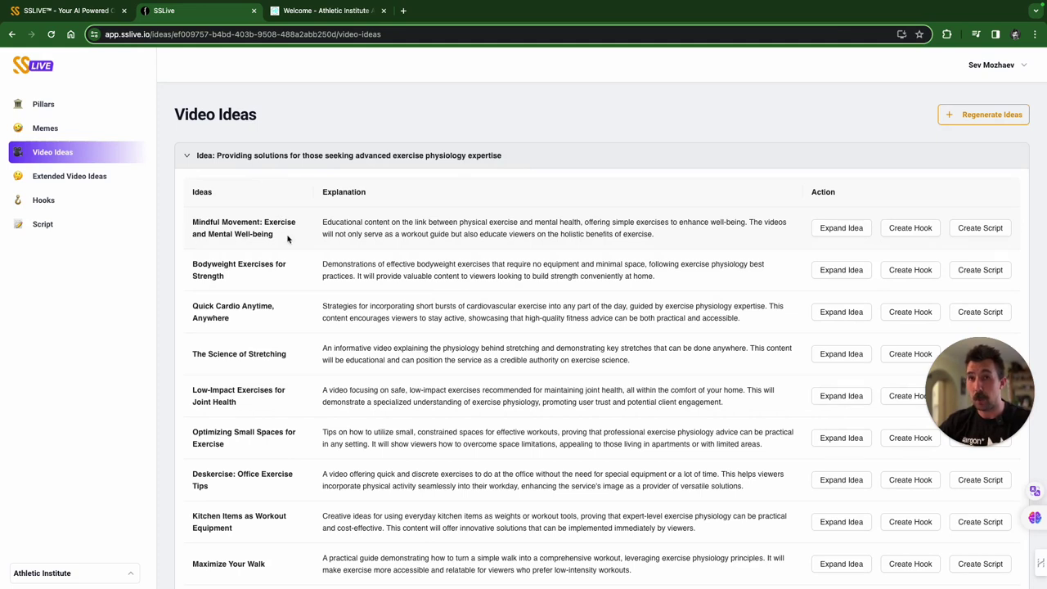
# Step: Review the ten video ideas and explanations, from Mindful Movement to 5-Minute Home Workout Routines
pyautogui.moveTo(322, 224); pyautogui.dragTo(708, 219)
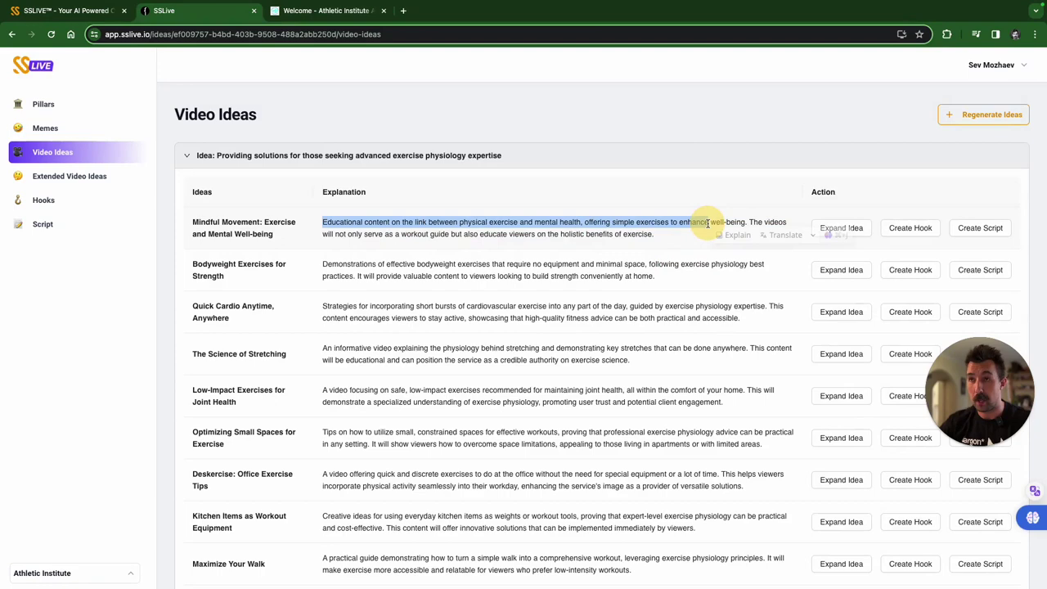
pyautogui.click(662, 237)
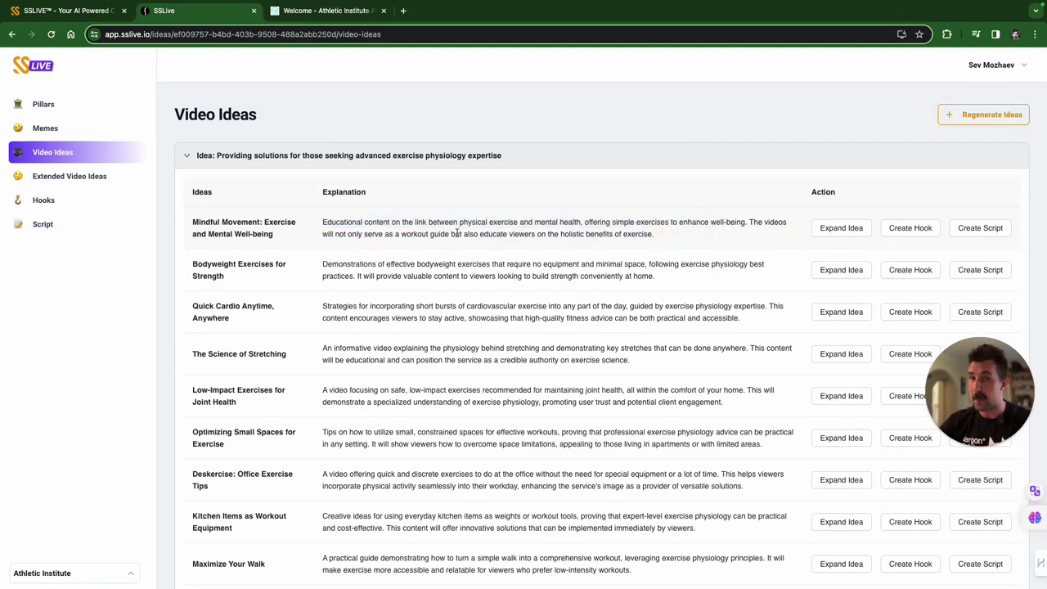
pyautogui.scroll(-2, 456, 233)
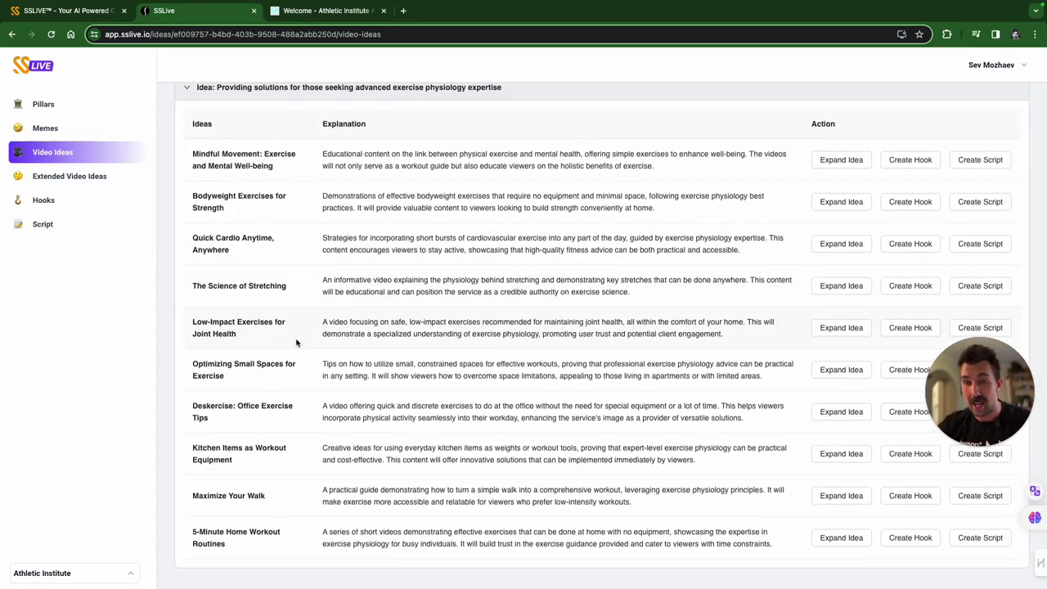
pyautogui.scroll(2, 296, 342)
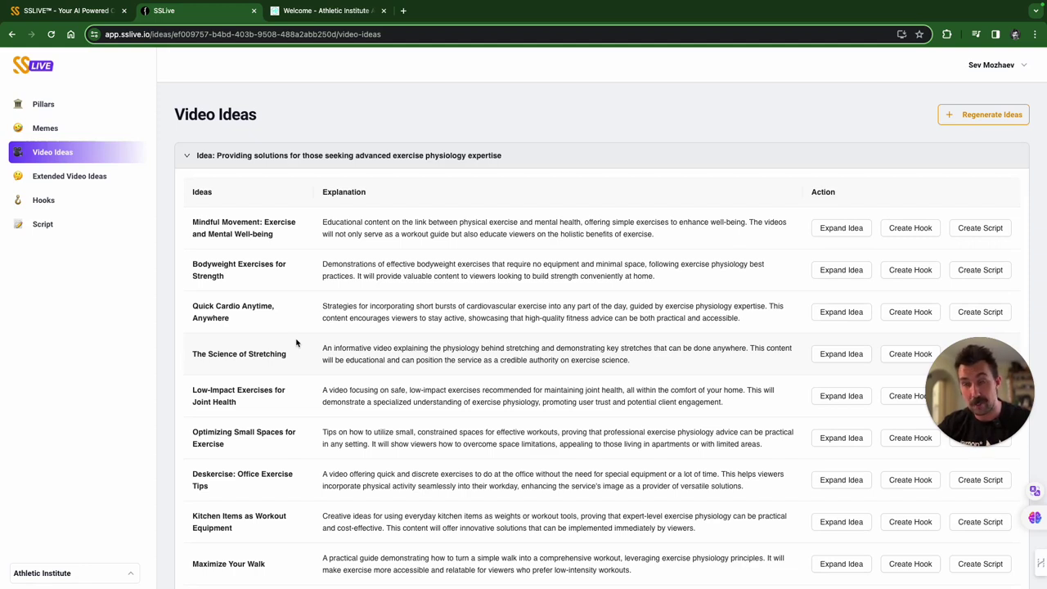
# Step: Expand The Science of Stretching idea and pick the Scare Factor style after previewing others
pyautogui.click(841, 355)
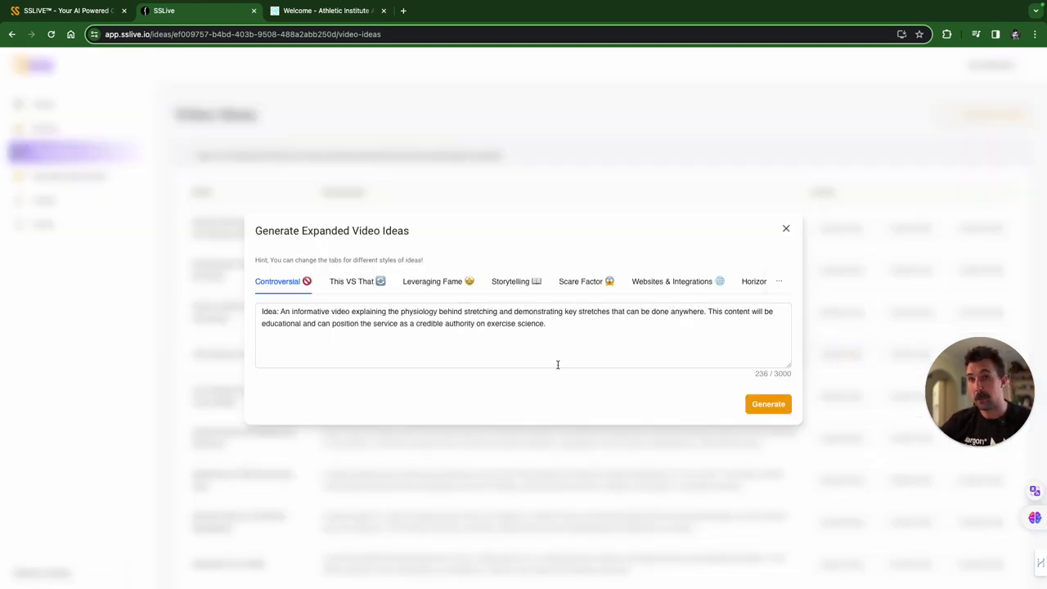
pyautogui.click(360, 285)
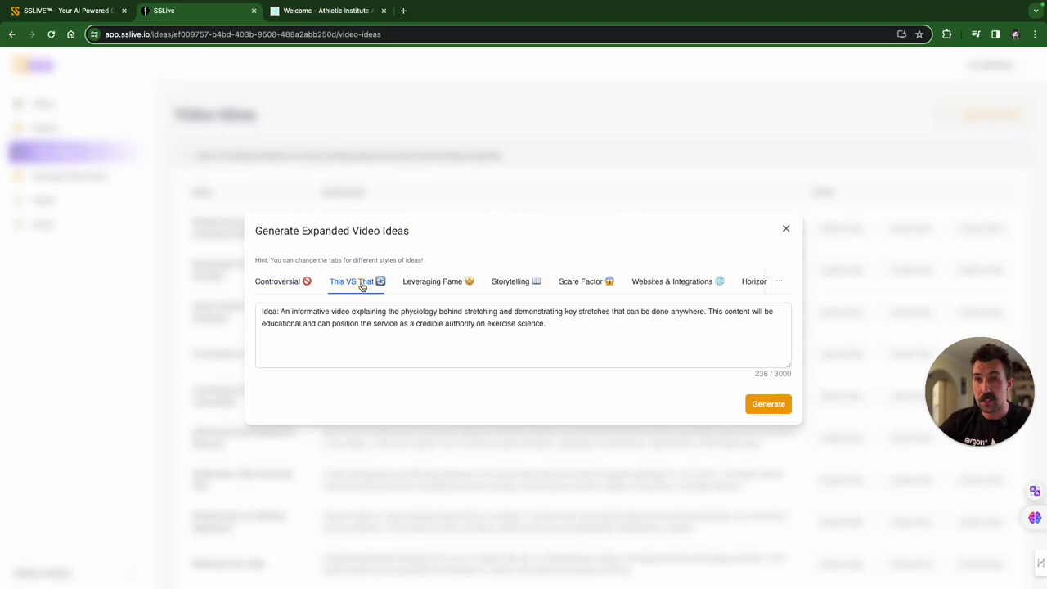
pyautogui.click(421, 286)
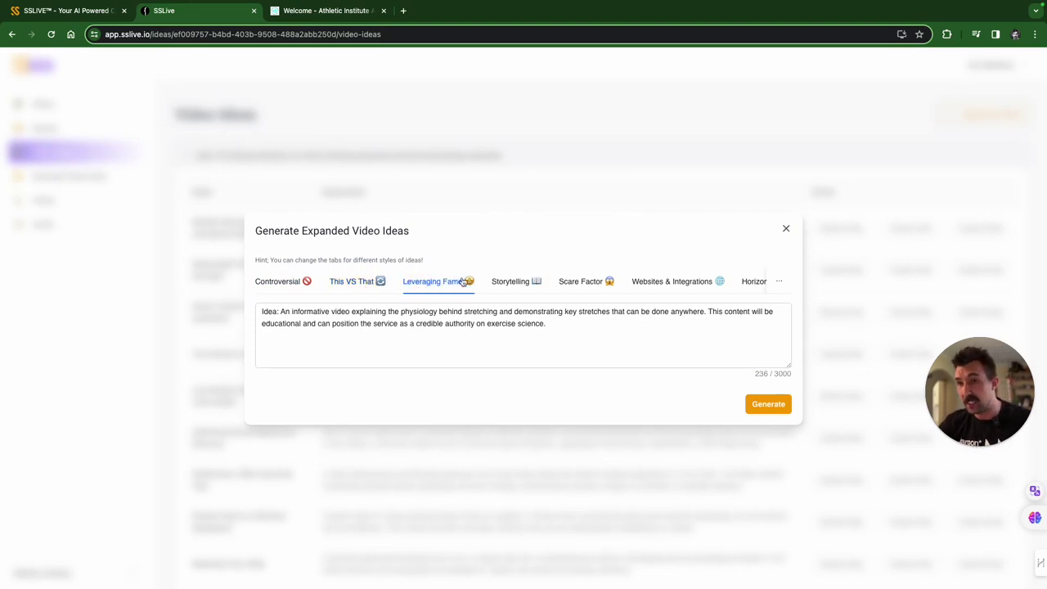
pyautogui.click(522, 282)
pyautogui.click(581, 283)
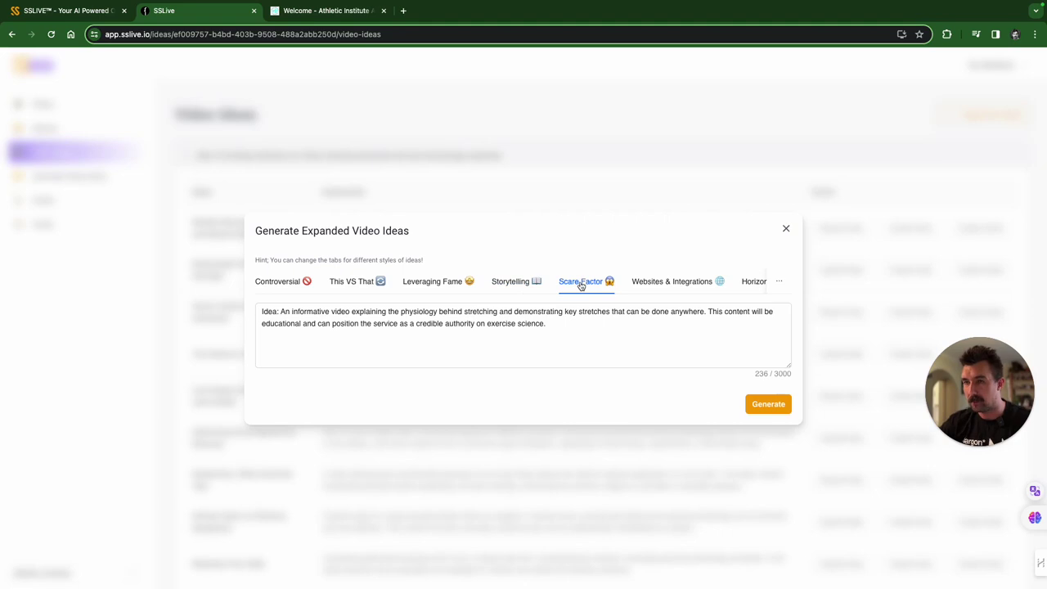
pyautogui.click(549, 341)
pyautogui.moveTo(556, 341); pyautogui.dragTo(261, 306)
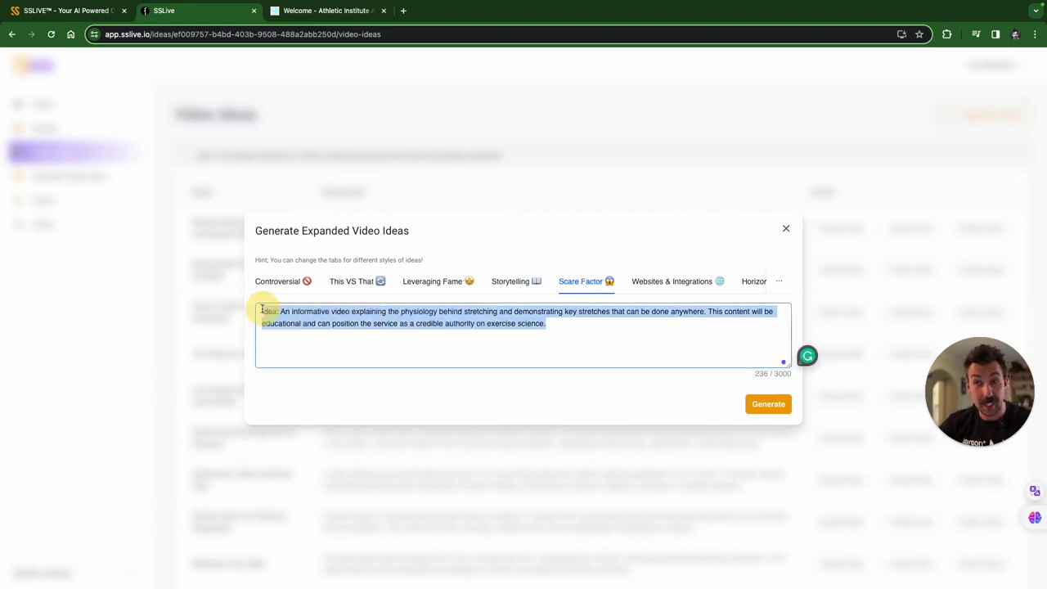
pyautogui.click(589, 343)
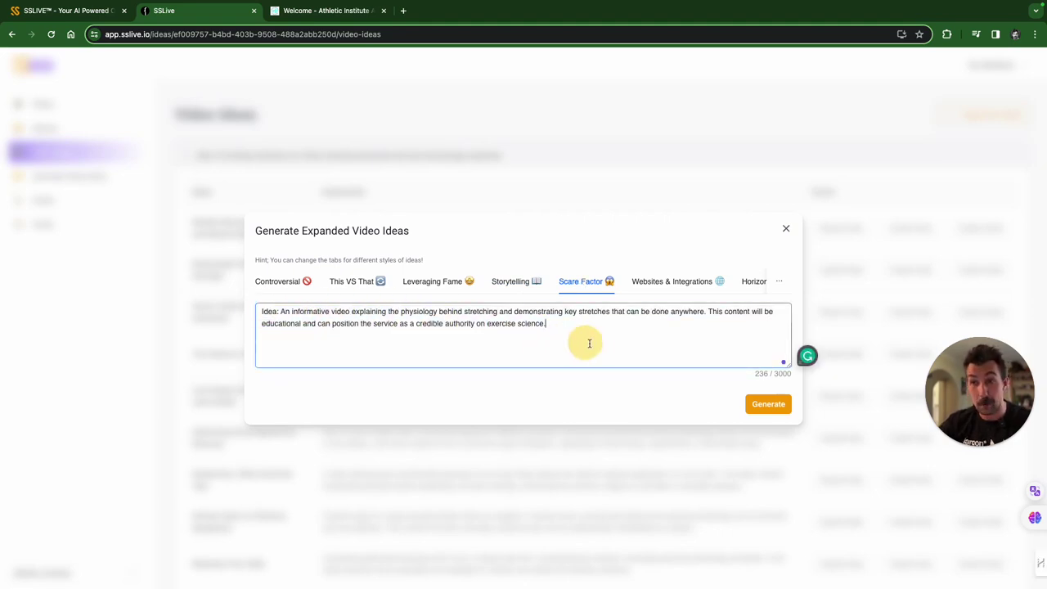
# Step: Generate five Scare Factor extended ideas and open hooks for 'No Escape: The Consequences of Skipping Stretching'
pyautogui.click(776, 411)
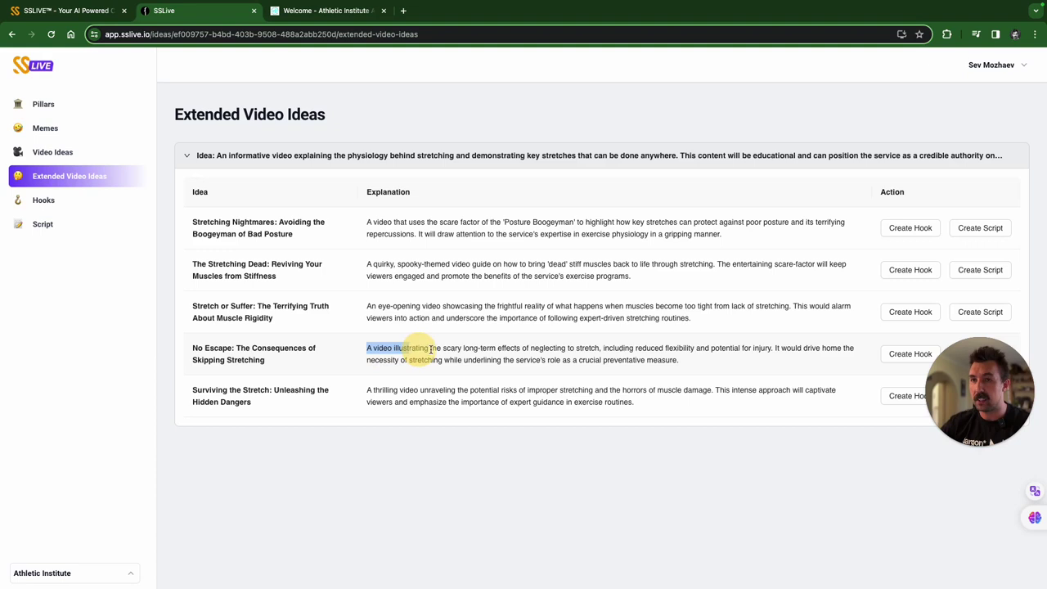
pyautogui.moveTo(430, 349); pyautogui.dragTo(763, 367)
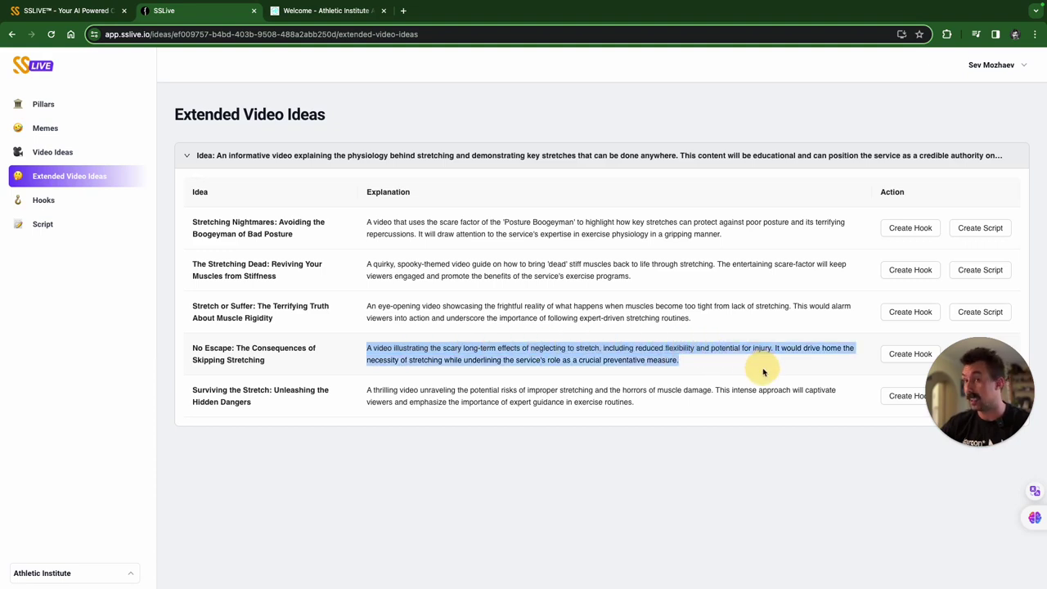
pyautogui.click(696, 367)
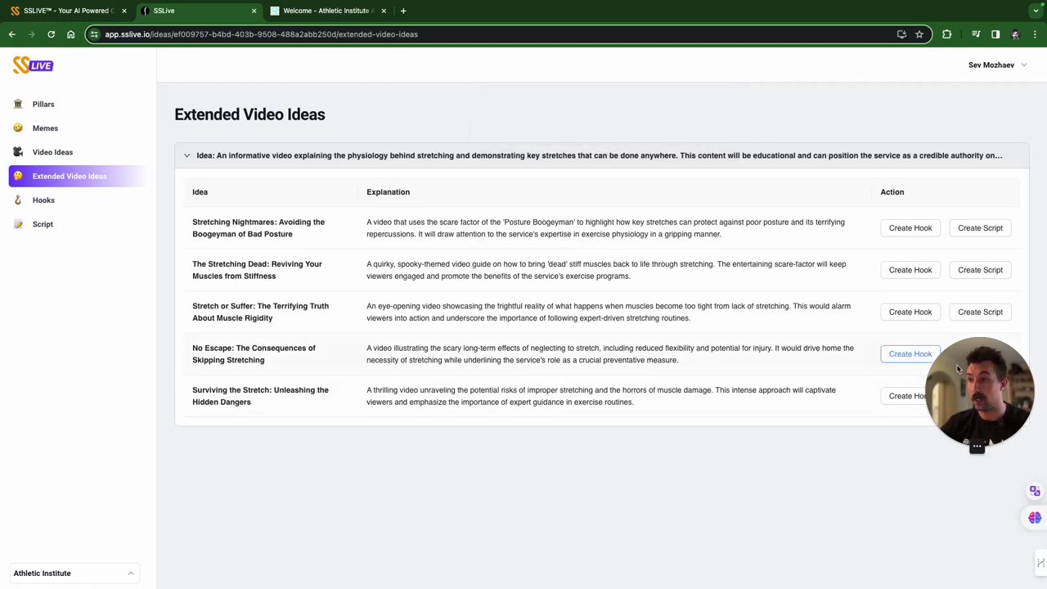
pyautogui.moveTo(957, 369); pyautogui.dragTo(943, 473)
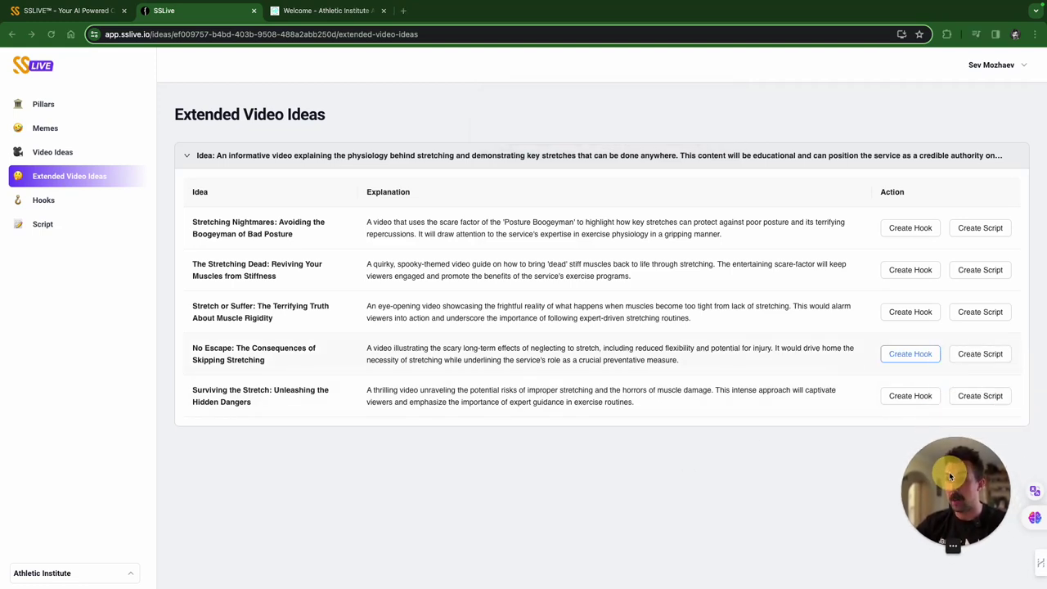
pyautogui.click(907, 354)
# Step: Generate Question Style hooks for the No Escape idea about neglecting to stretch
pyautogui.click(498, 297)
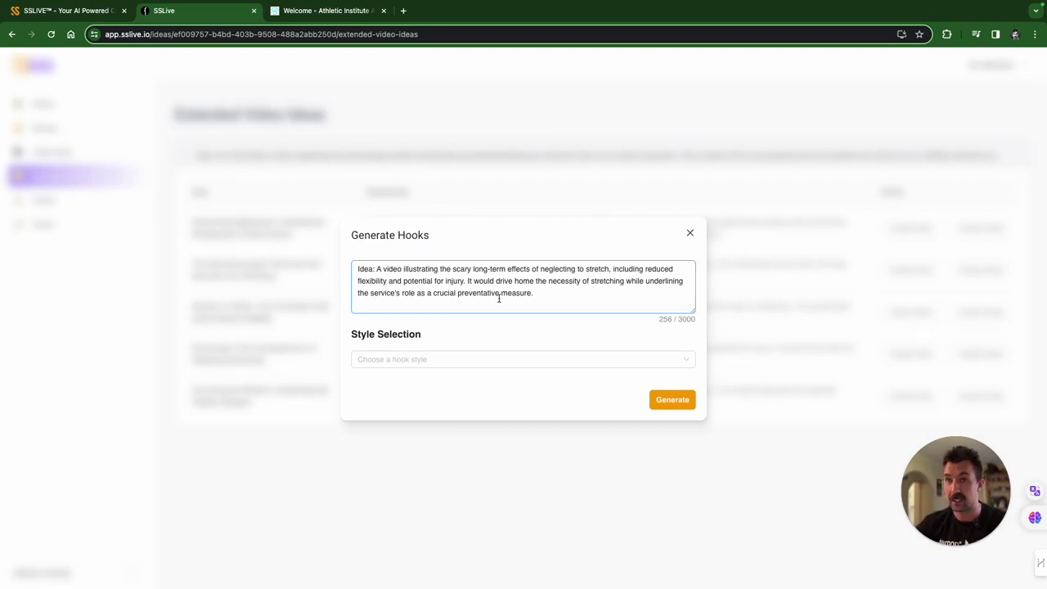
pyautogui.moveTo(543, 297); pyautogui.dragTo(385, 273)
pyautogui.click(568, 297)
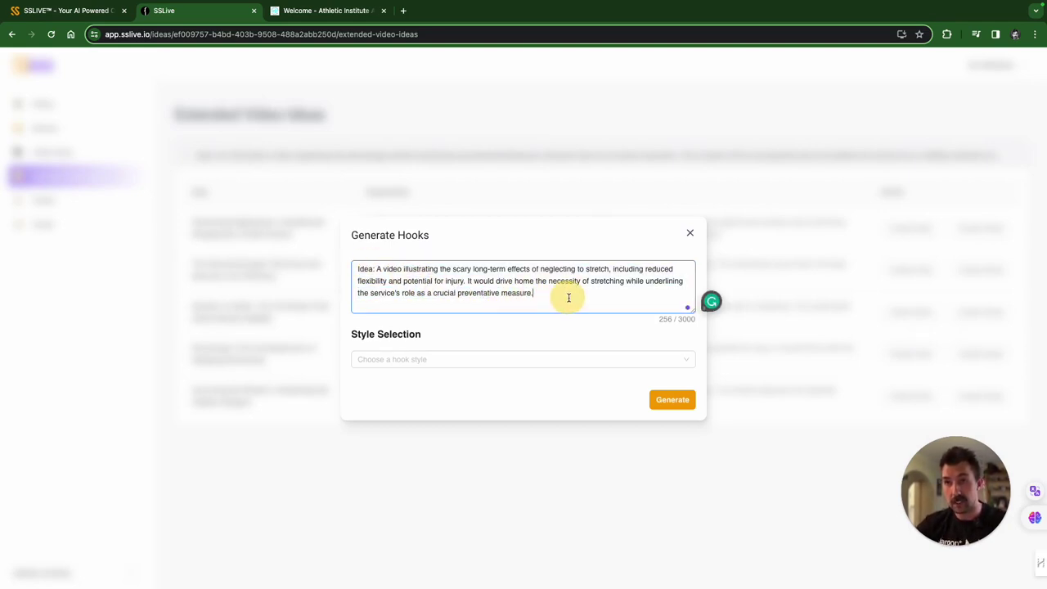
pyautogui.click(434, 360)
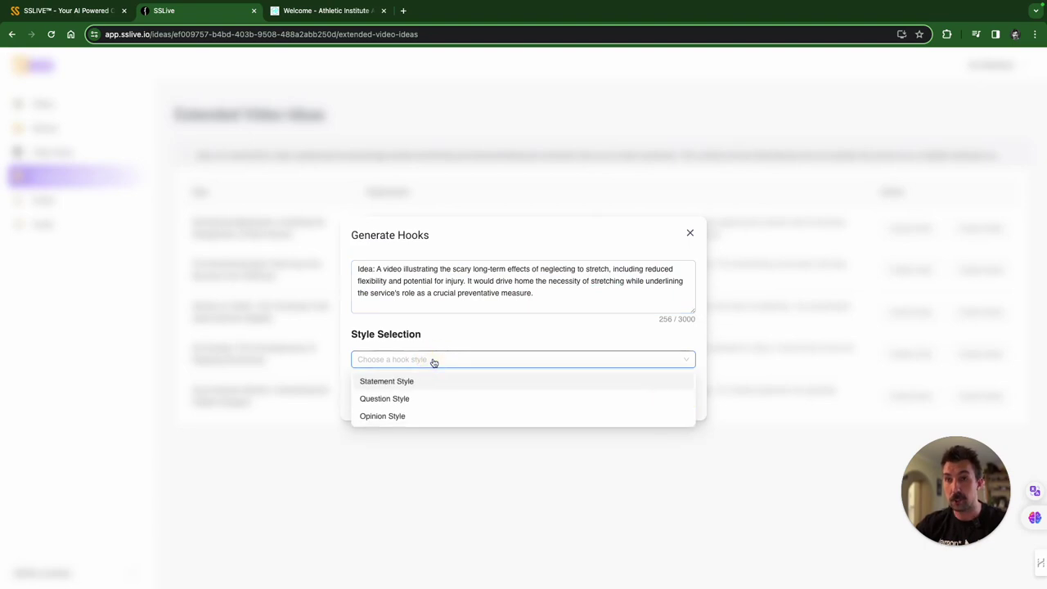
pyautogui.click(444, 399)
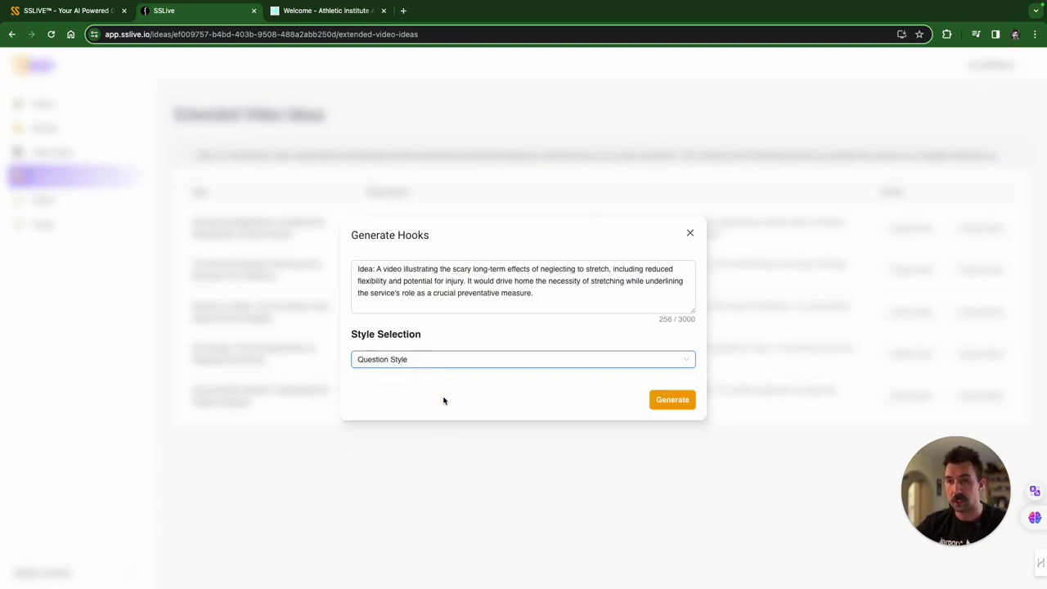
pyautogui.click(672, 400)
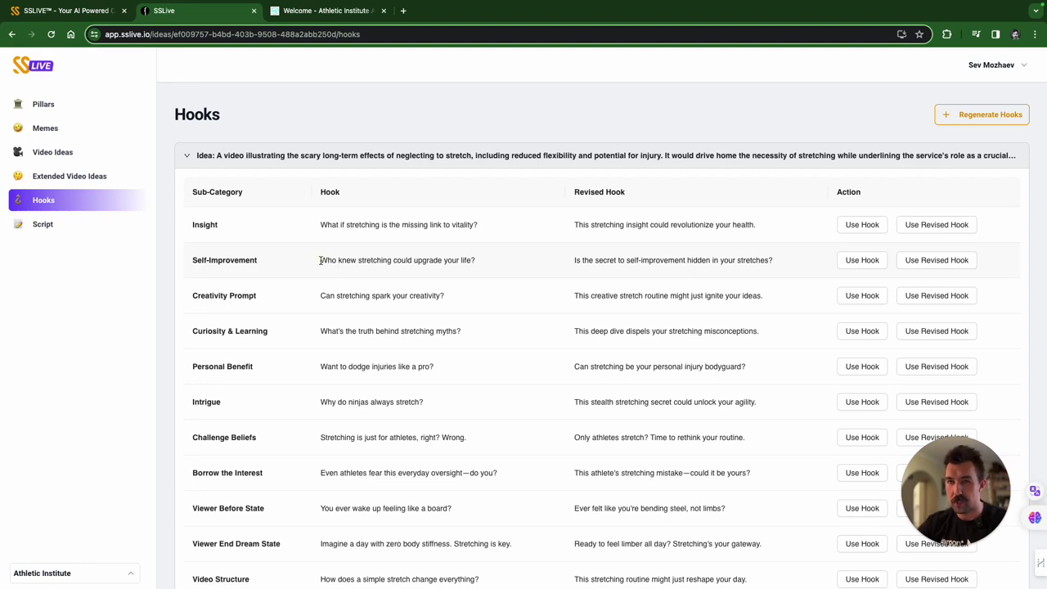
# Step: Start a script from the Self-Improvement hook 'Who knew stretching could upgrade your life?'
pyautogui.moveTo(320, 260); pyautogui.dragTo(483, 266)
pyautogui.click(514, 253)
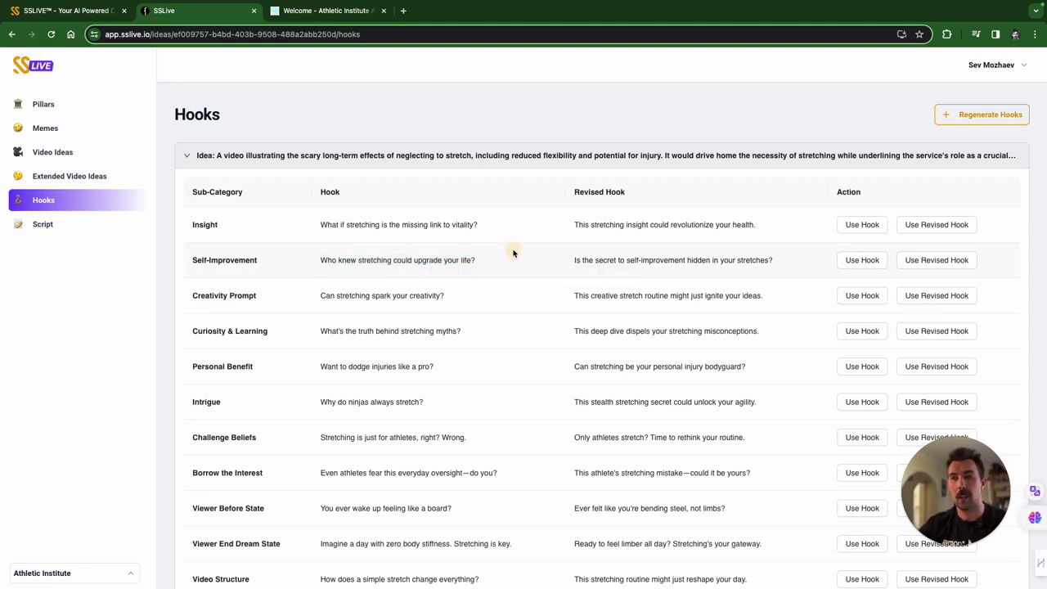
pyautogui.click(855, 261)
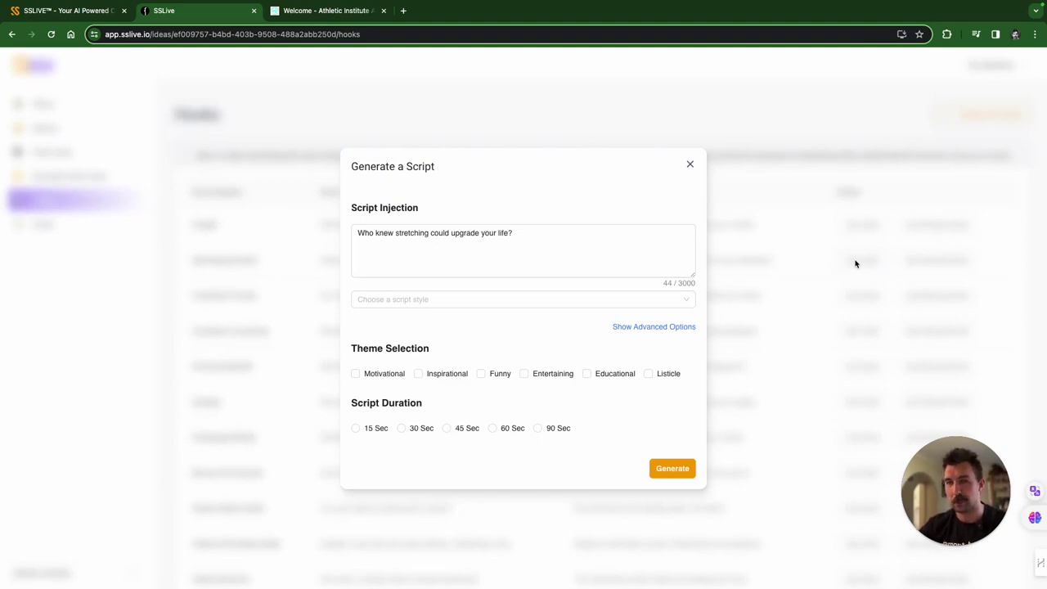
# Step: Generate a 60 Sec Talking head script with Entertaining and Educational themes
pyautogui.tripleClick(364, 235)
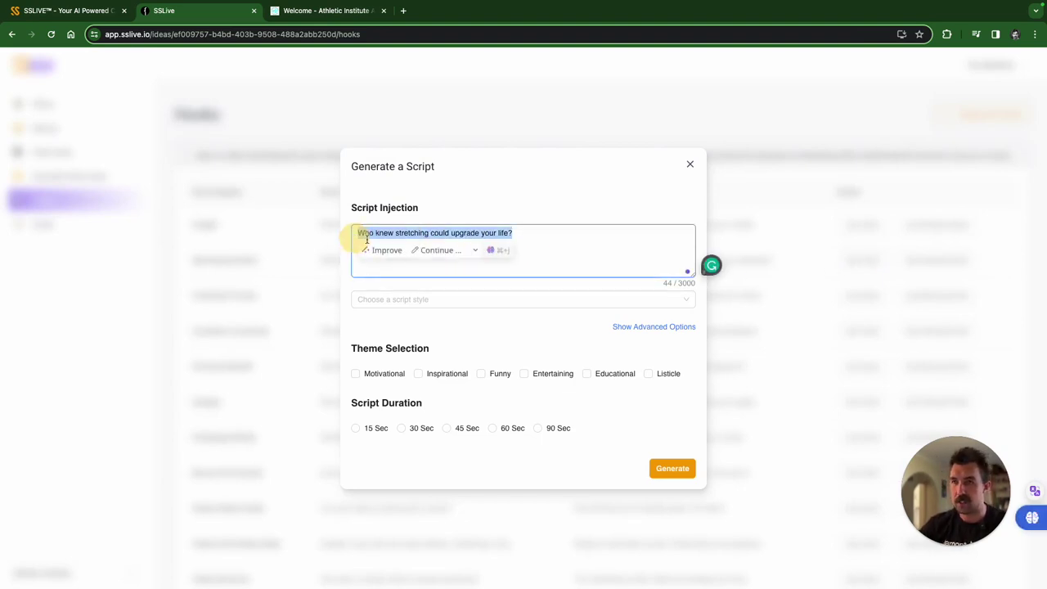
pyautogui.click(608, 270)
pyautogui.click(508, 302)
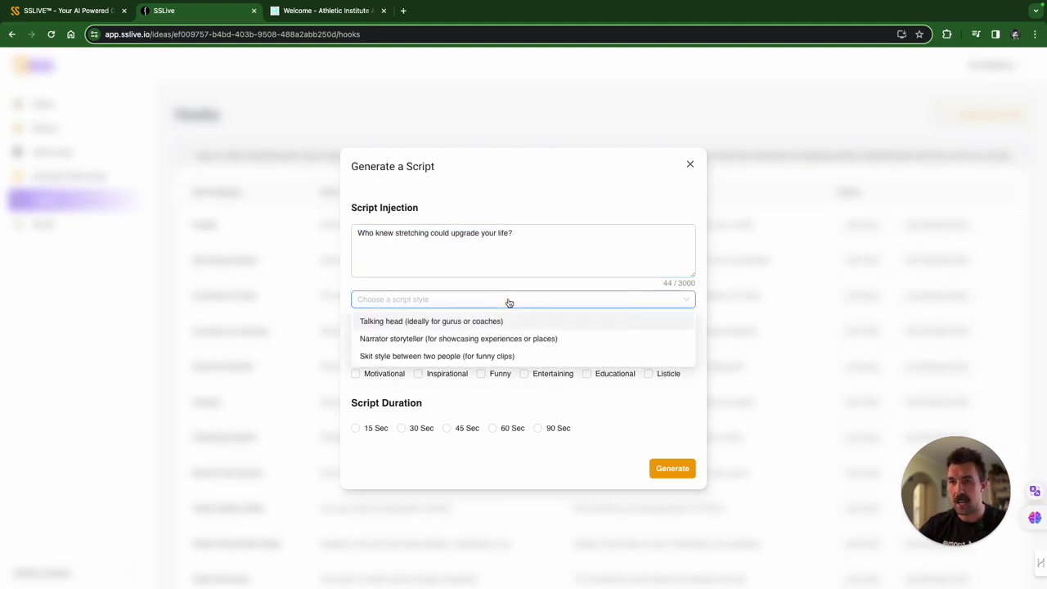
pyautogui.click(422, 322)
pyautogui.click(424, 300)
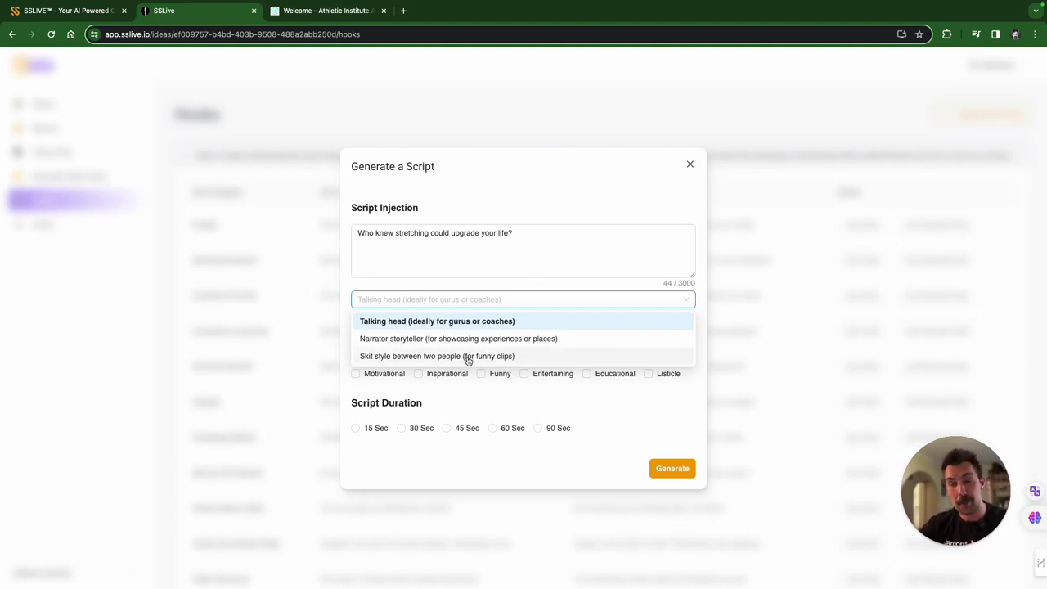
pyautogui.click(514, 321)
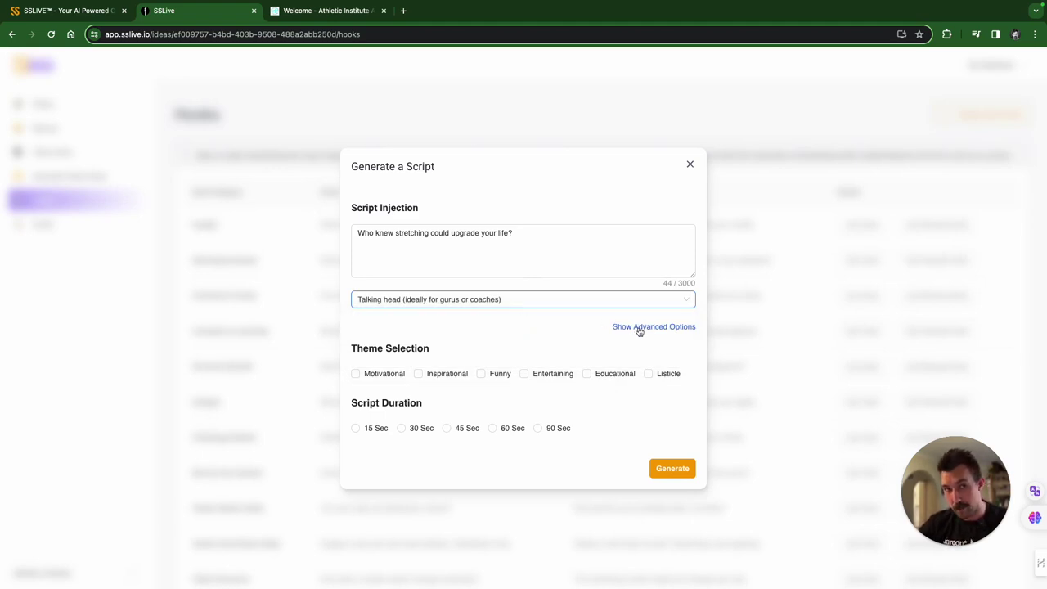
pyautogui.moveTo(638, 330); pyautogui.dragTo(558, 331)
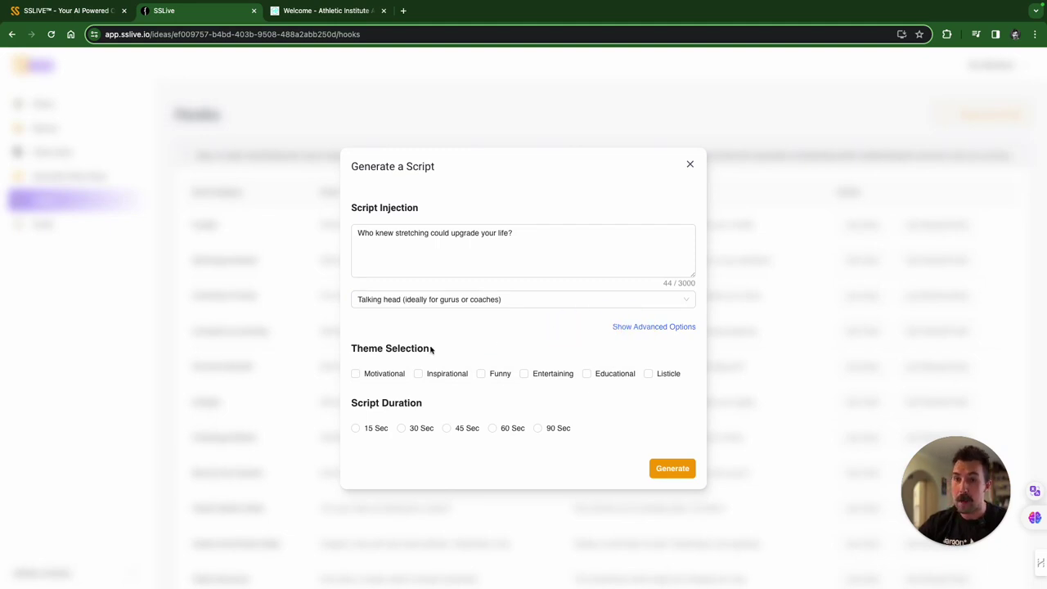
pyautogui.click(525, 374)
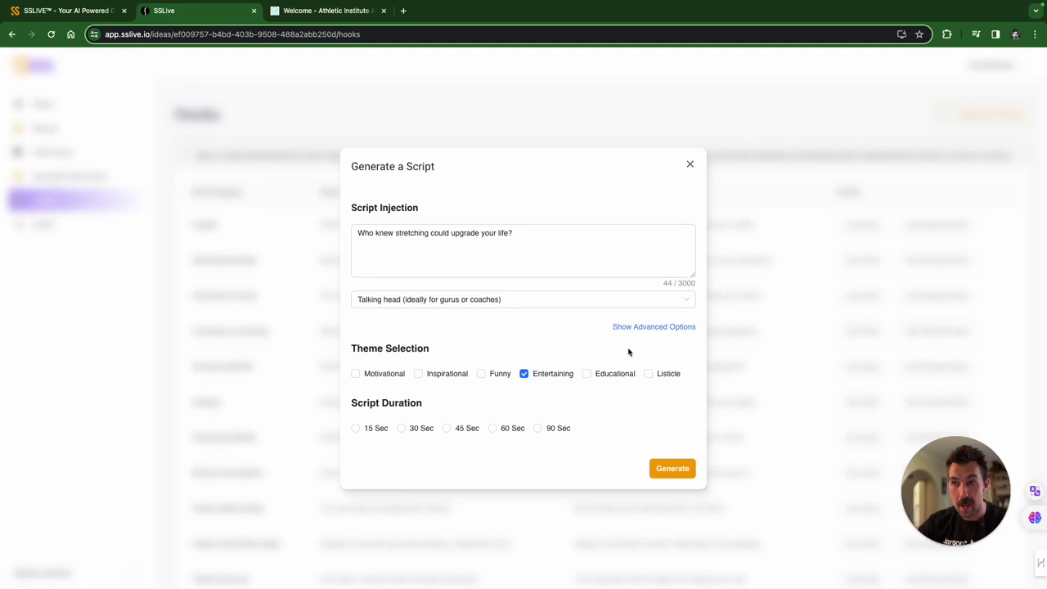
pyautogui.click(586, 376)
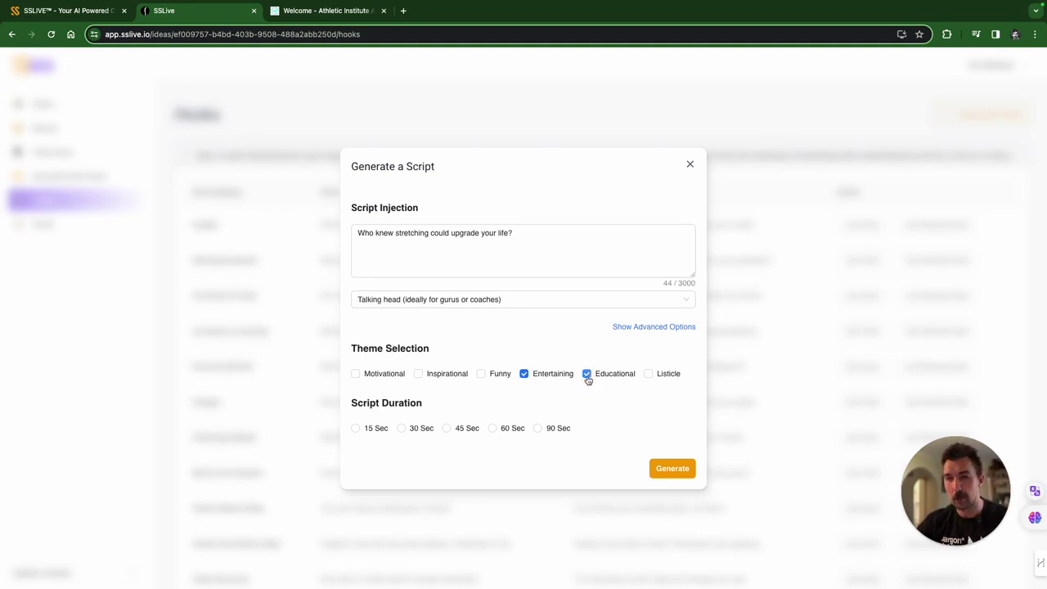
pyautogui.click(493, 429)
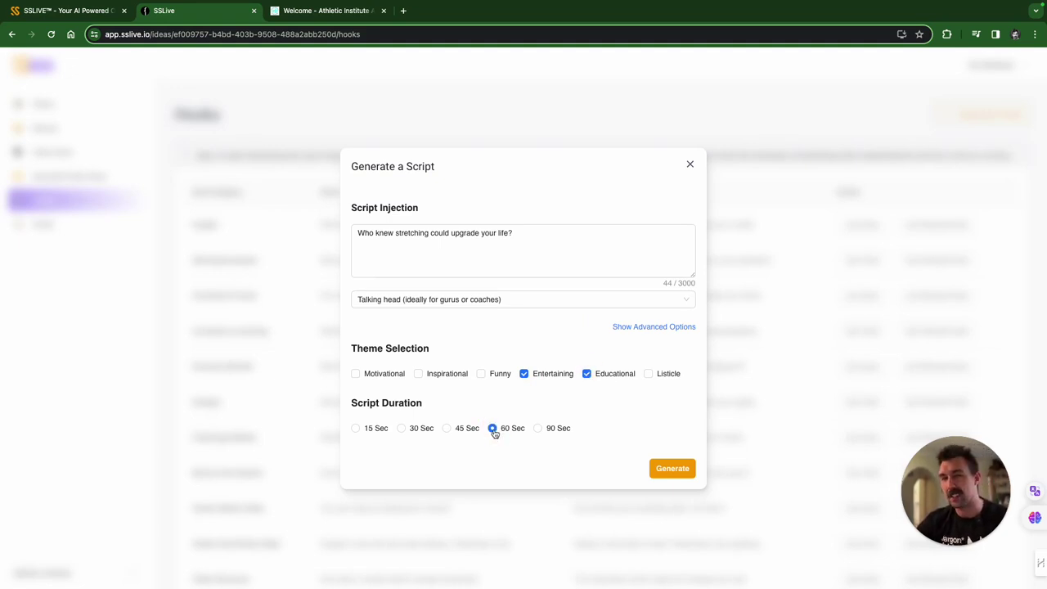
pyautogui.click(669, 473)
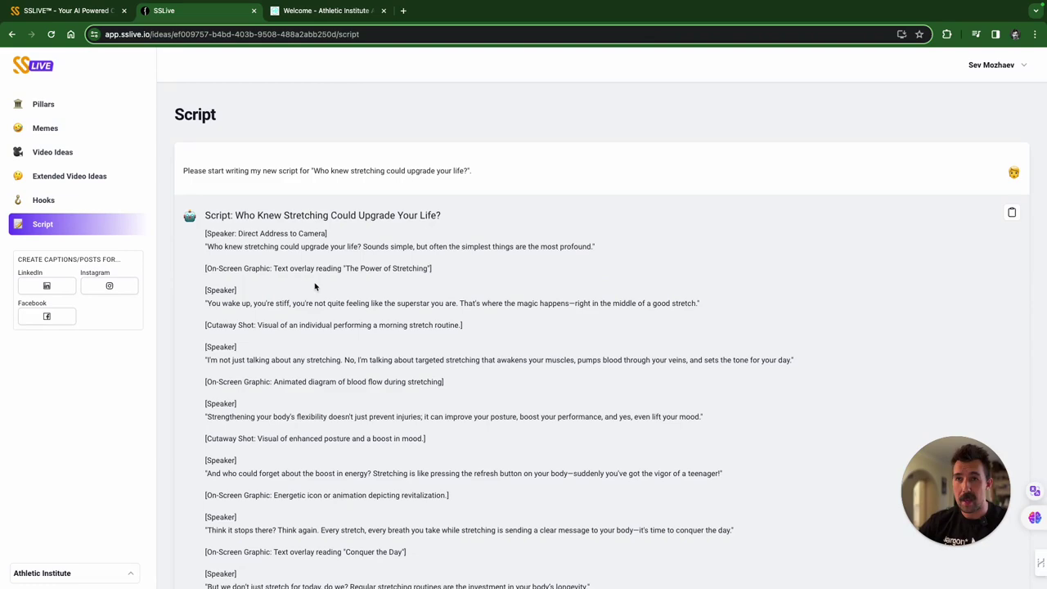
# Step: Copy the 'Who Knew Stretching Could Upgrade Your Life?' script to the clipboard and dismiss the Copied toast
pyautogui.scroll(-1, 315, 286)
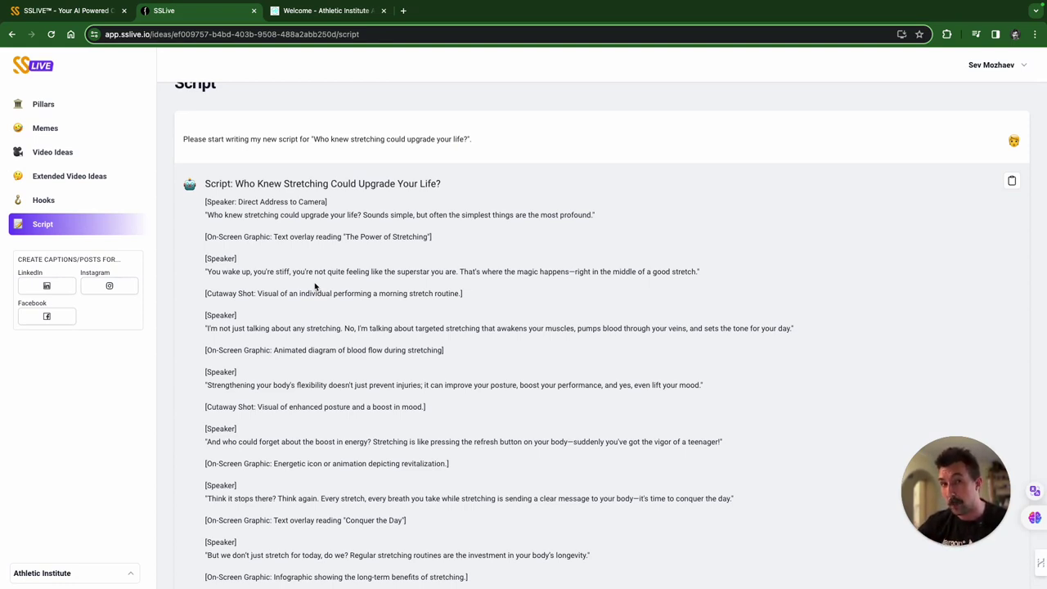
pyautogui.scroll(-1, 315, 285)
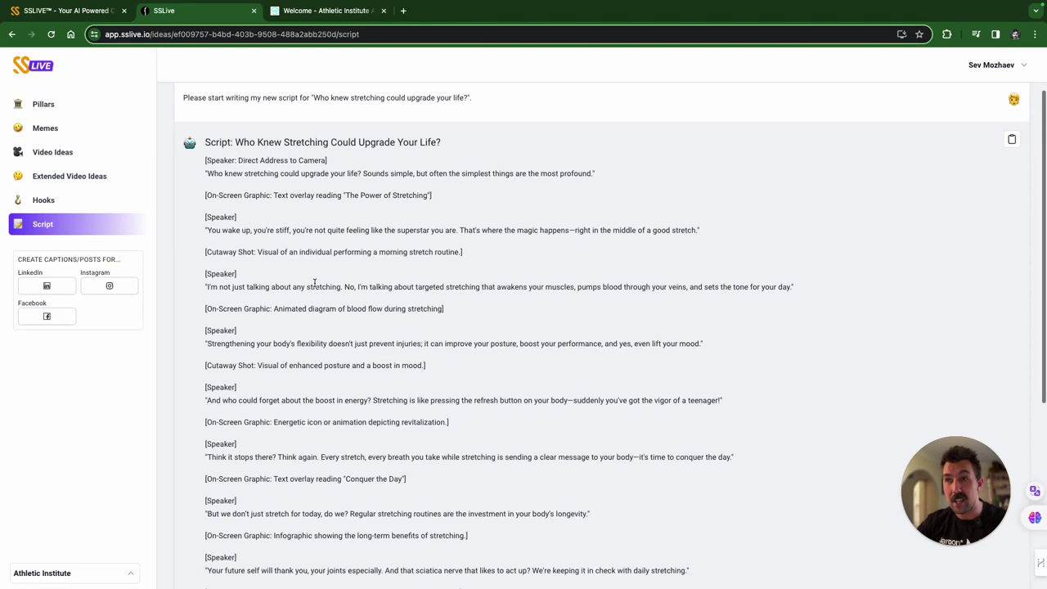
pyautogui.click(1011, 142)
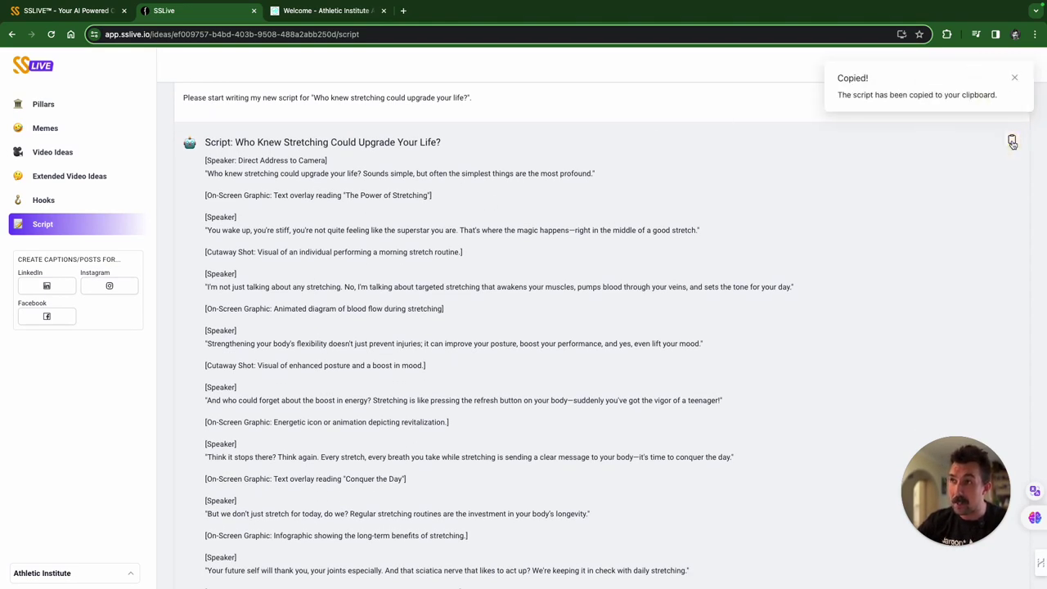
pyautogui.click(1015, 79)
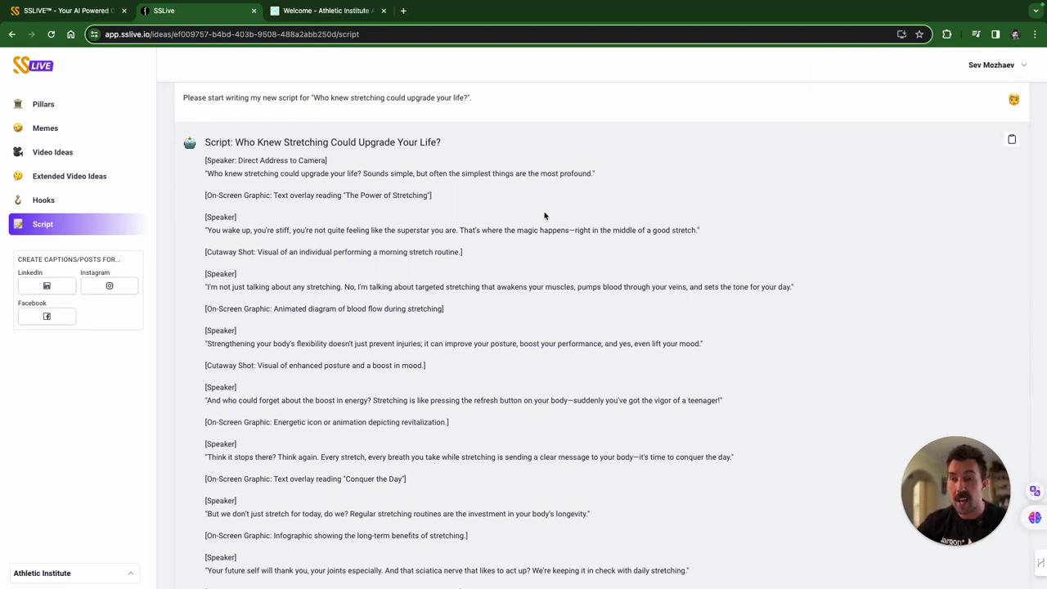
# Step: Review the rest of the script, then return to the Athletic Institute Pillars page
pyautogui.scroll(-1, 544, 215)
pyautogui.scroll(-1, 544, 215)
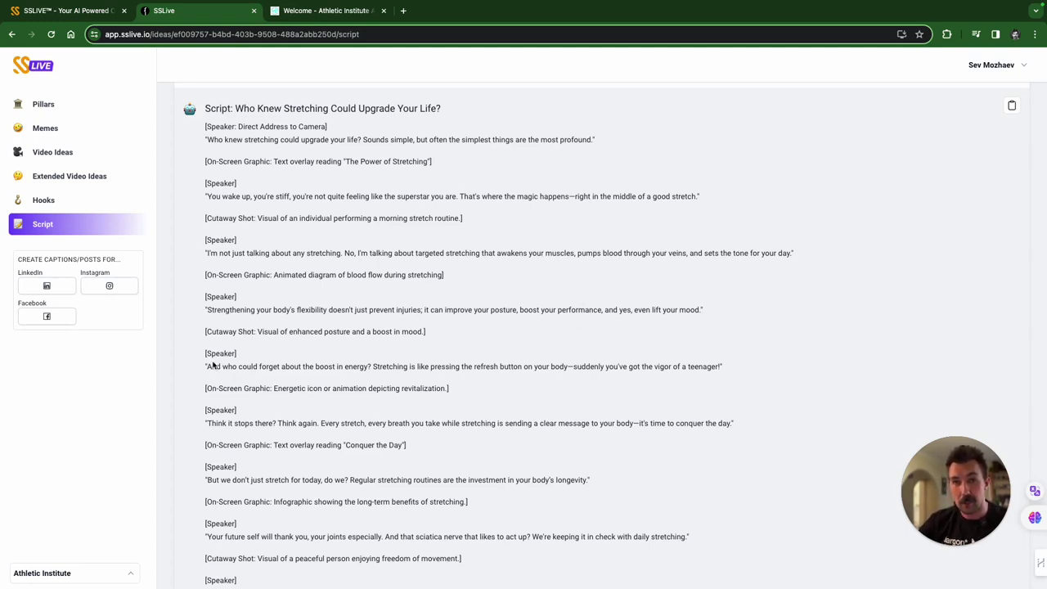
pyautogui.moveTo(203, 388); pyautogui.dragTo(479, 395)
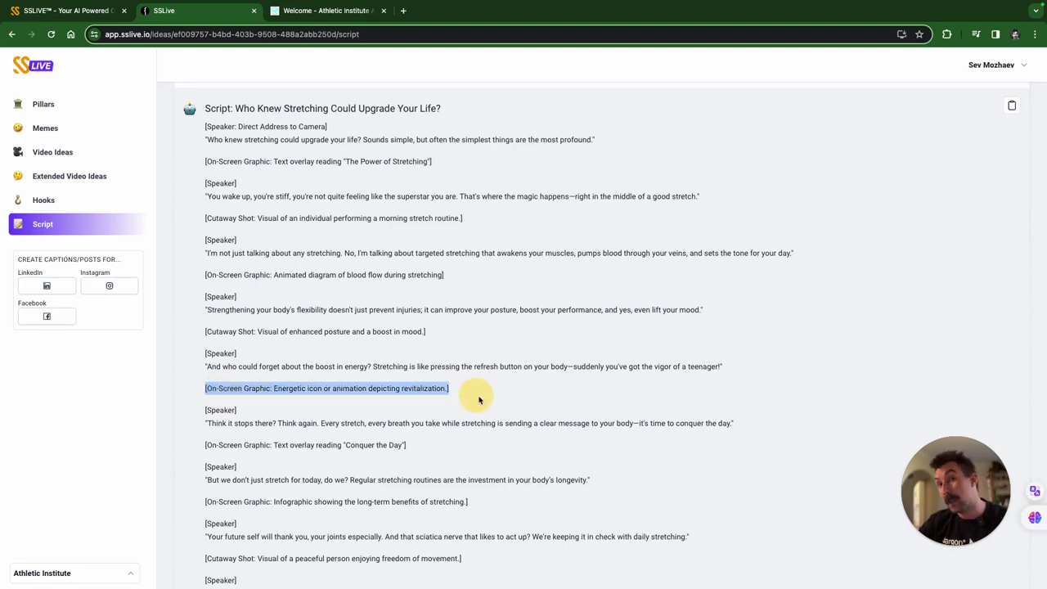
pyautogui.click(480, 419)
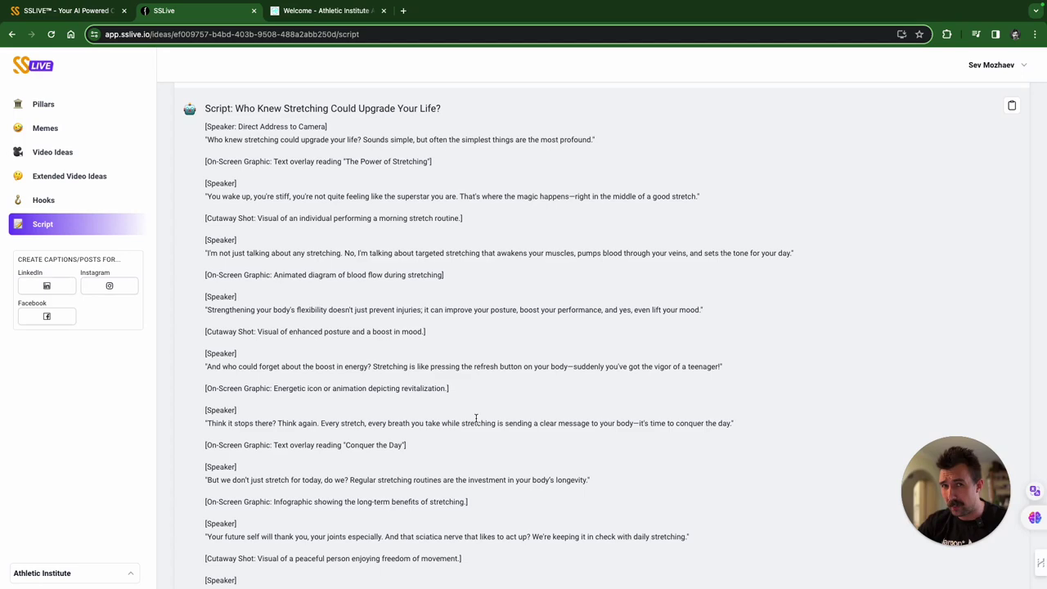
pyautogui.scroll(-5, 476, 417)
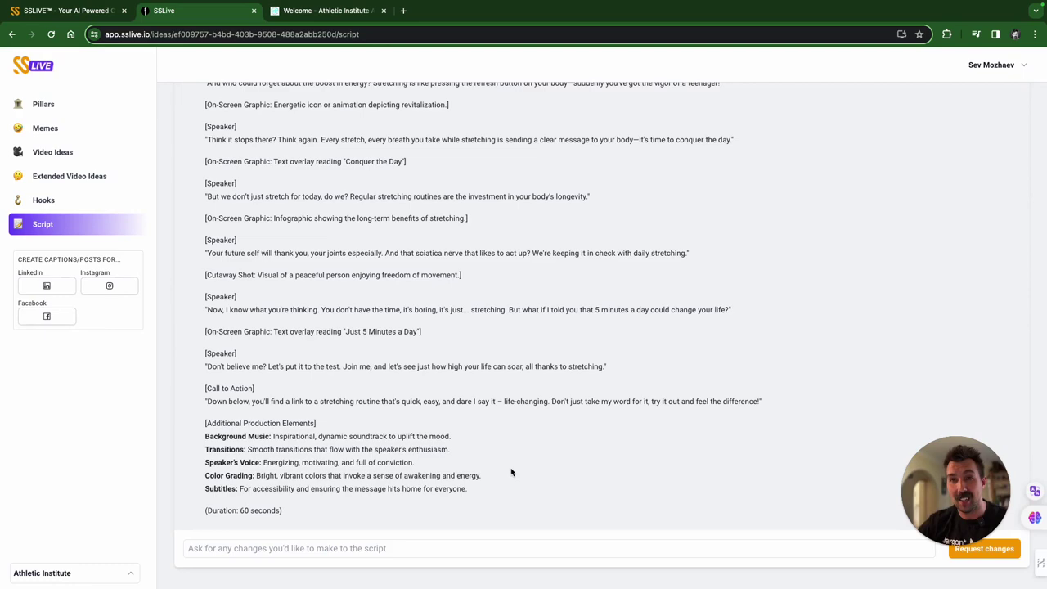
pyautogui.scroll(5, 511, 472)
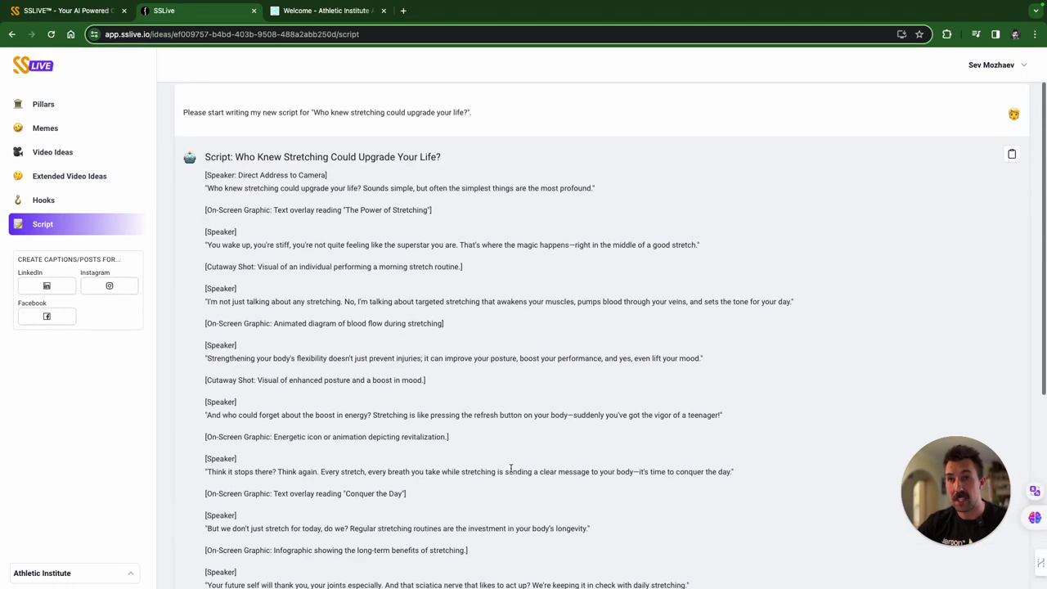
pyautogui.click(46, 109)
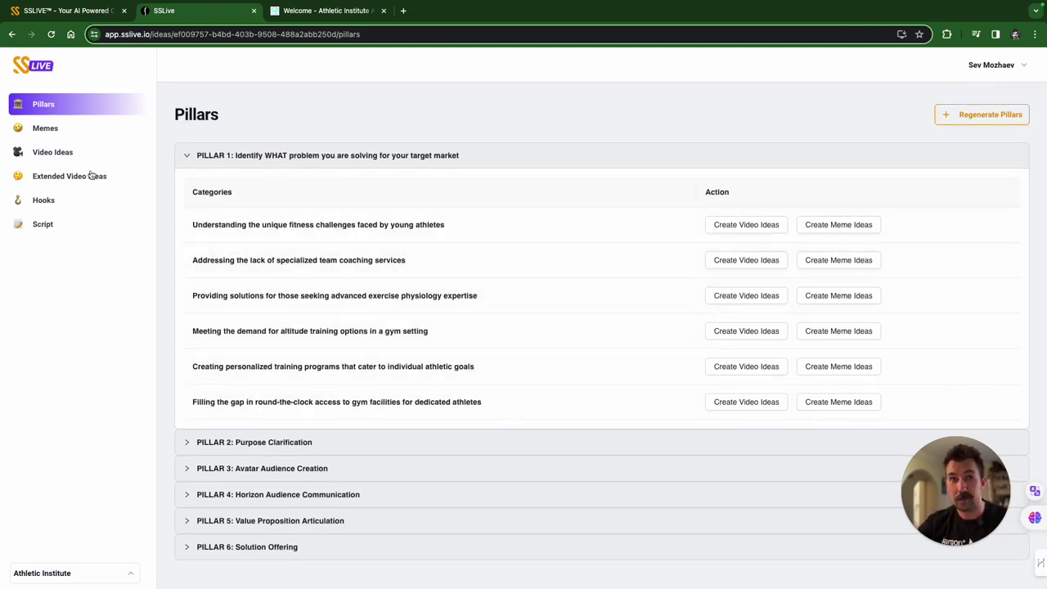
pyautogui.click(82, 128)
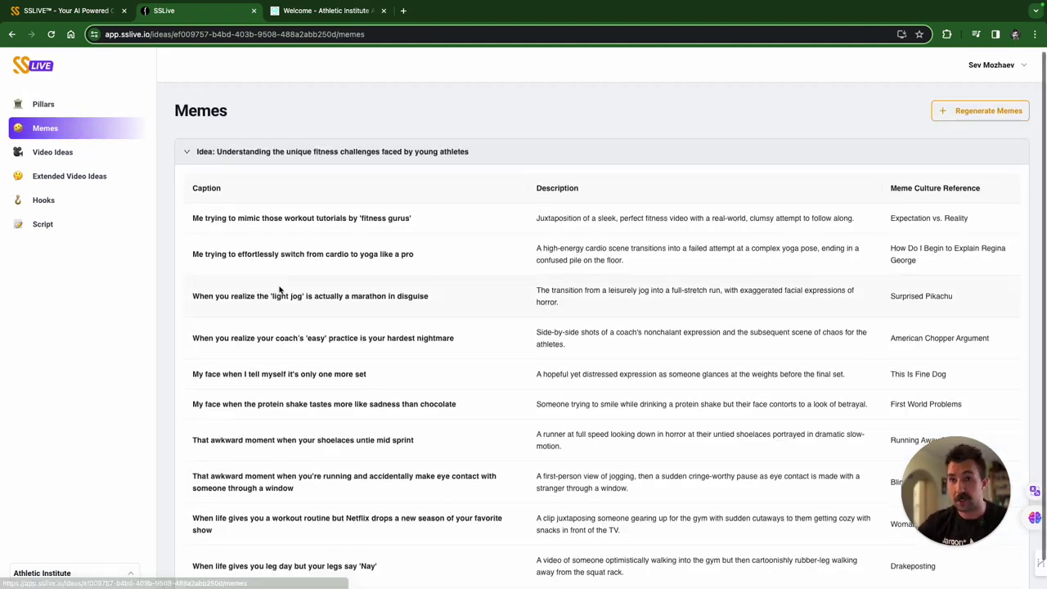
pyautogui.scroll(-1, 661, 350)
pyautogui.scroll(1, 661, 350)
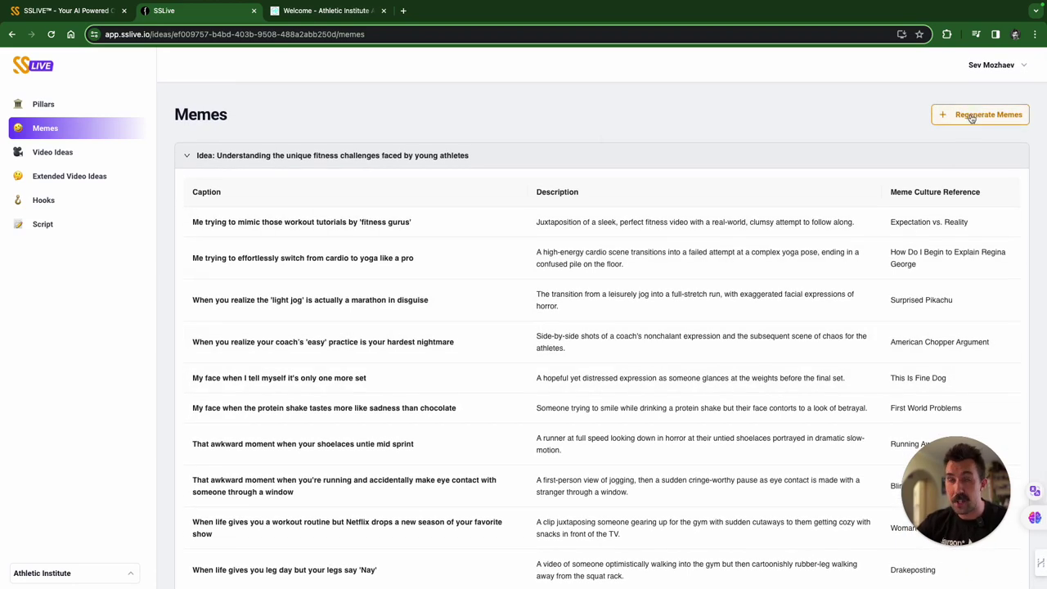
pyautogui.click(69, 155)
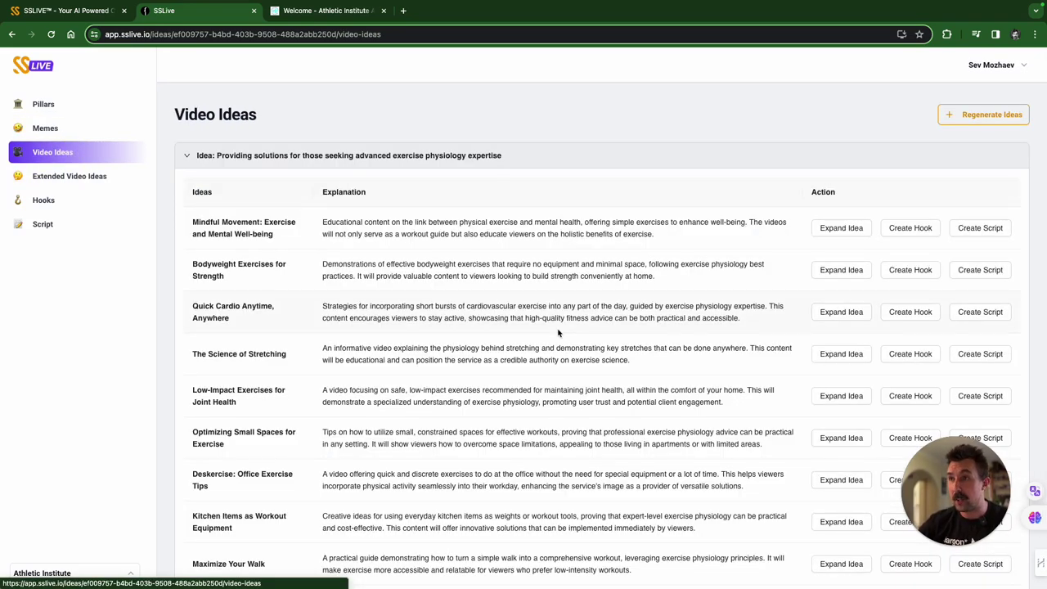
pyautogui.scroll(-1, 214, 231)
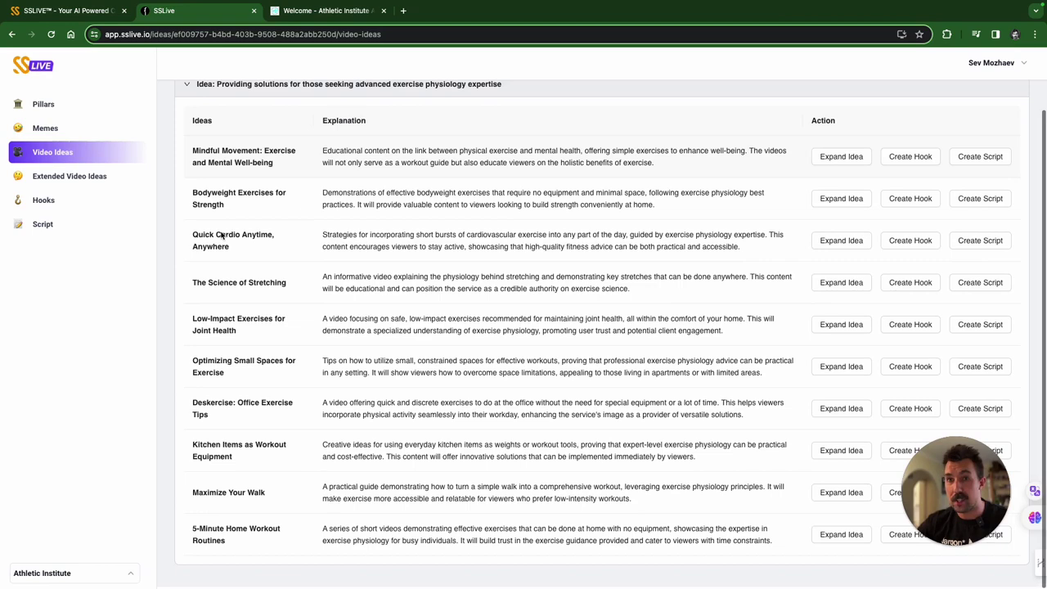
pyautogui.click(67, 176)
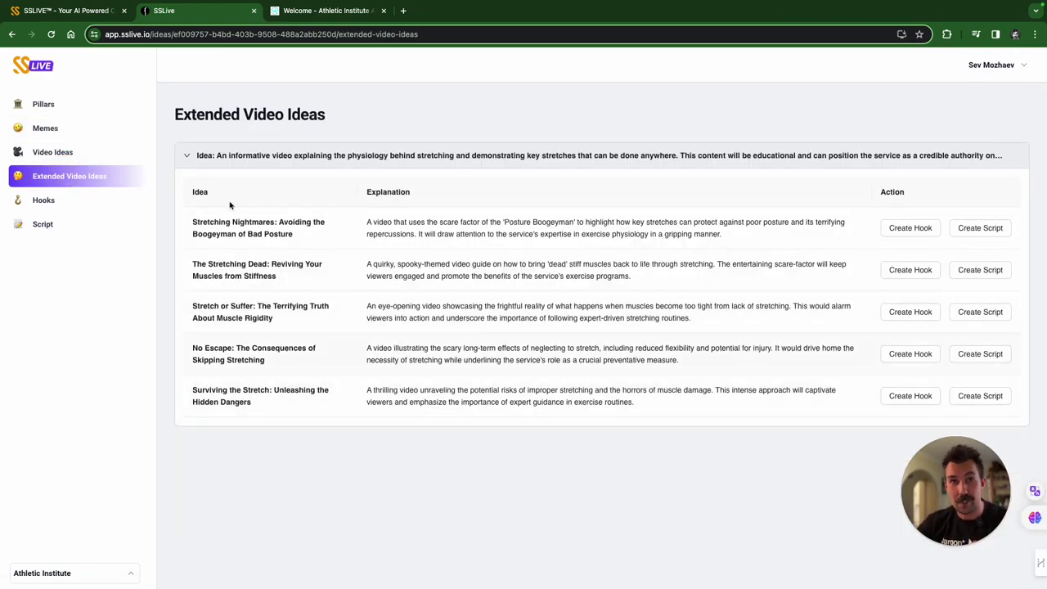
pyautogui.click(65, 200)
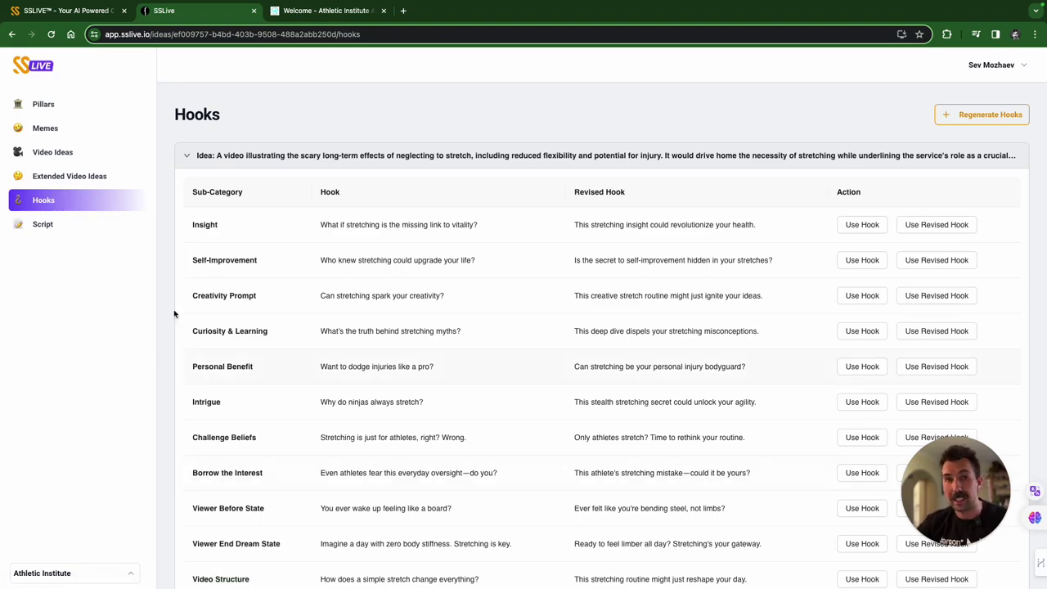
pyautogui.click(70, 224)
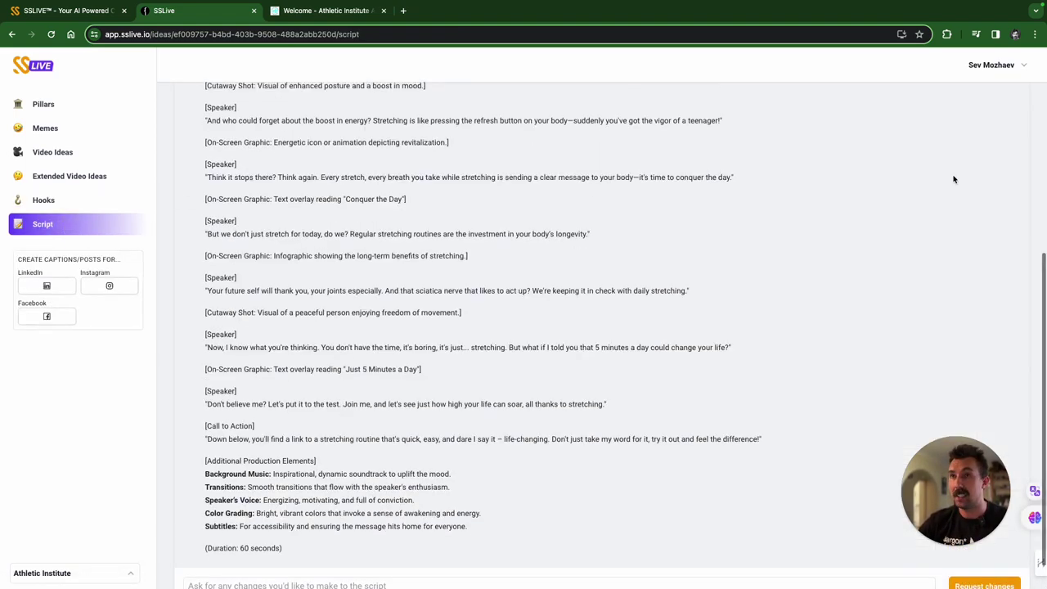
pyautogui.scroll(-15, 954, 178)
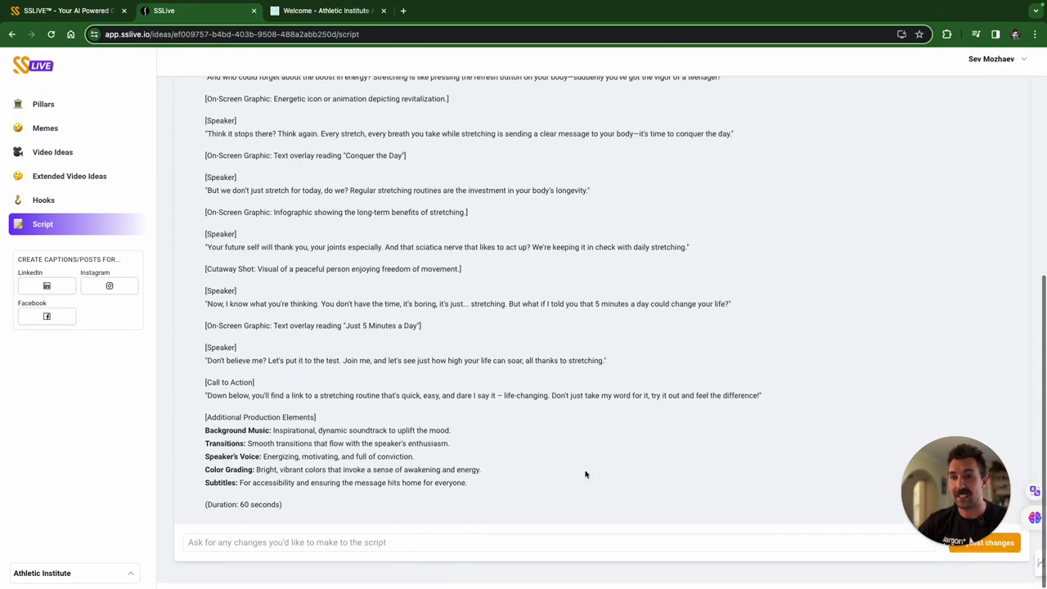
pyautogui.click(510, 547)
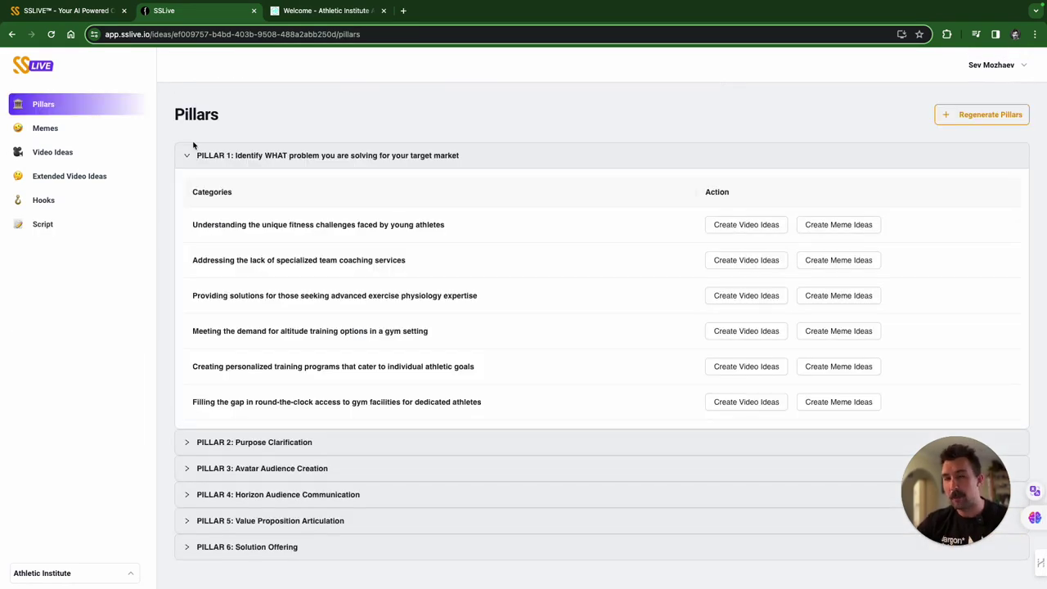